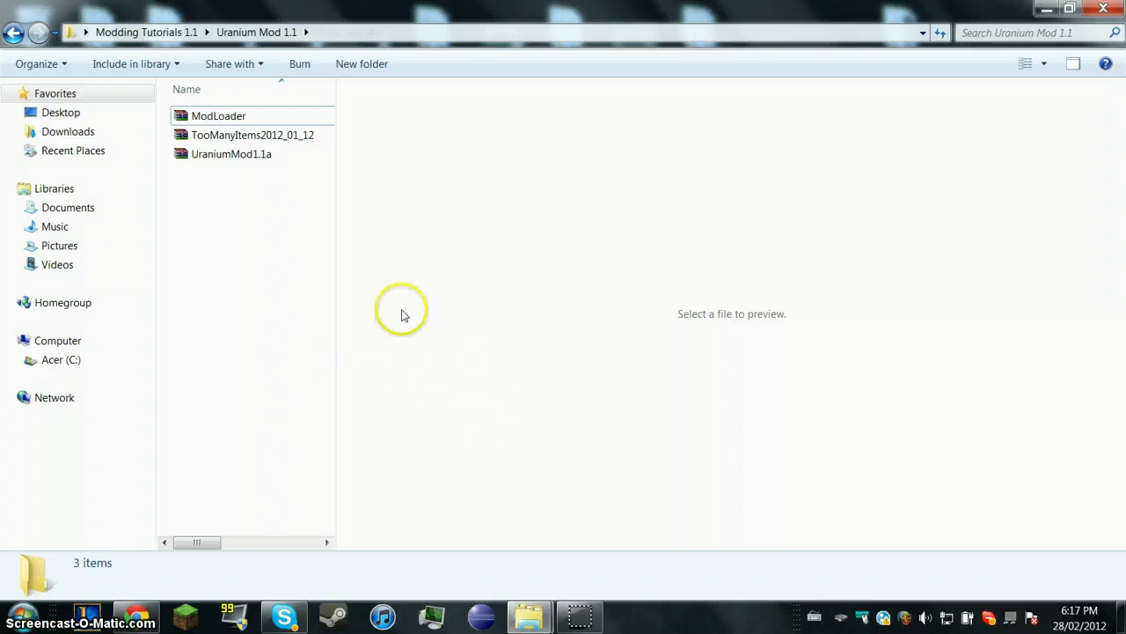
pyautogui.moveTo(287, 290); pyautogui.dragTo(216, 189)
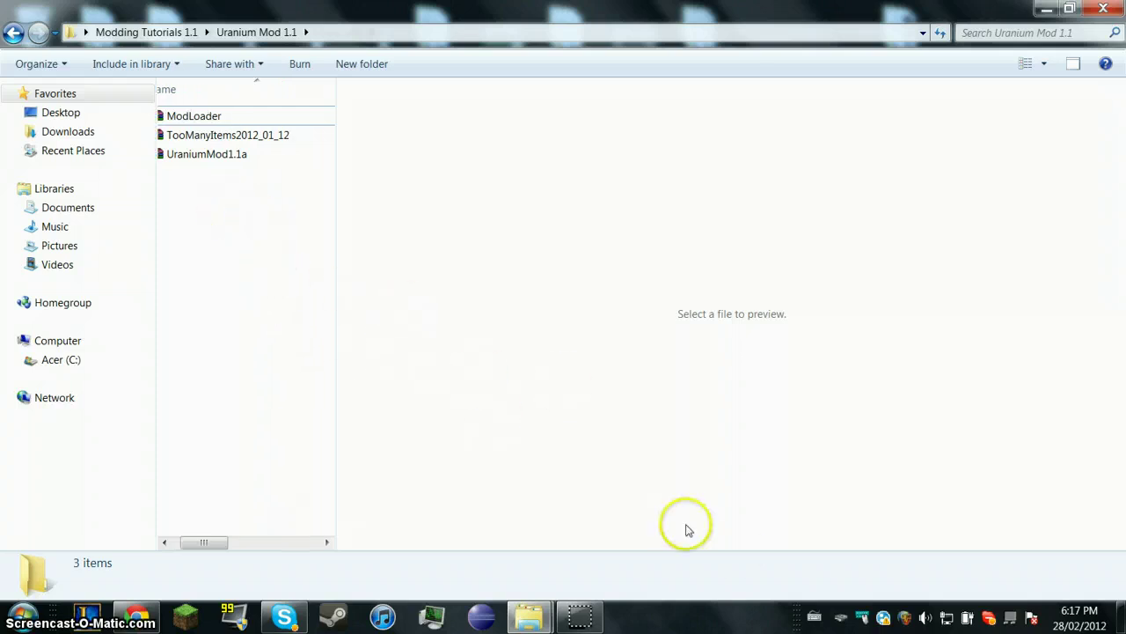
pyautogui.moveTo(200, 542); pyautogui.dragTo(184, 611)
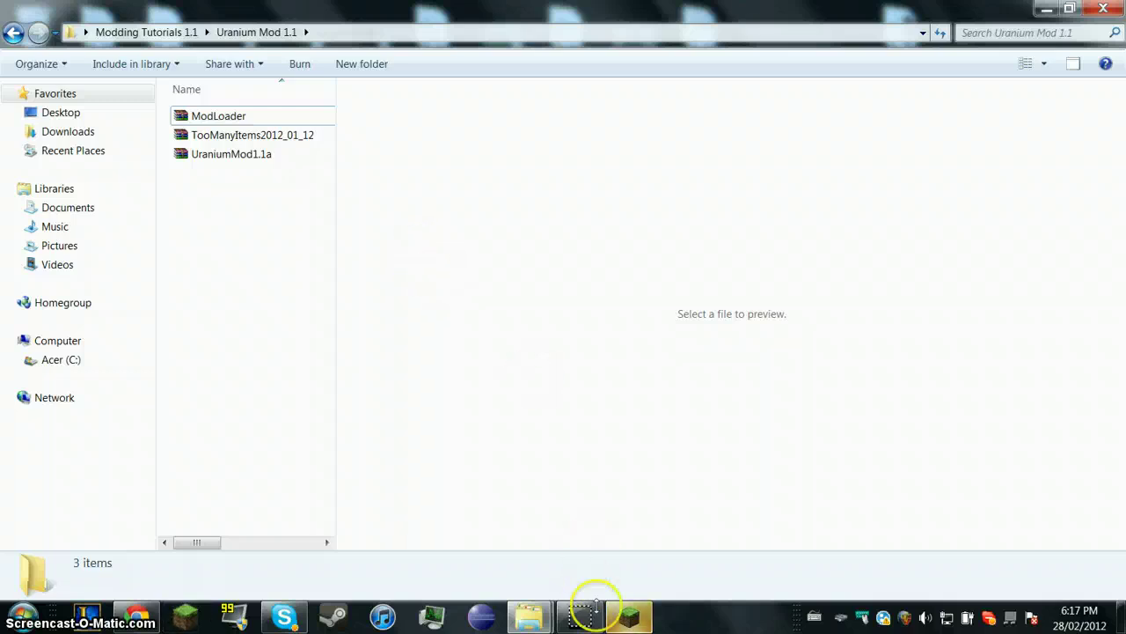
# Switch to the Minecraft Launcher, look at its launcher options and close them.
pyautogui.click(626, 616)
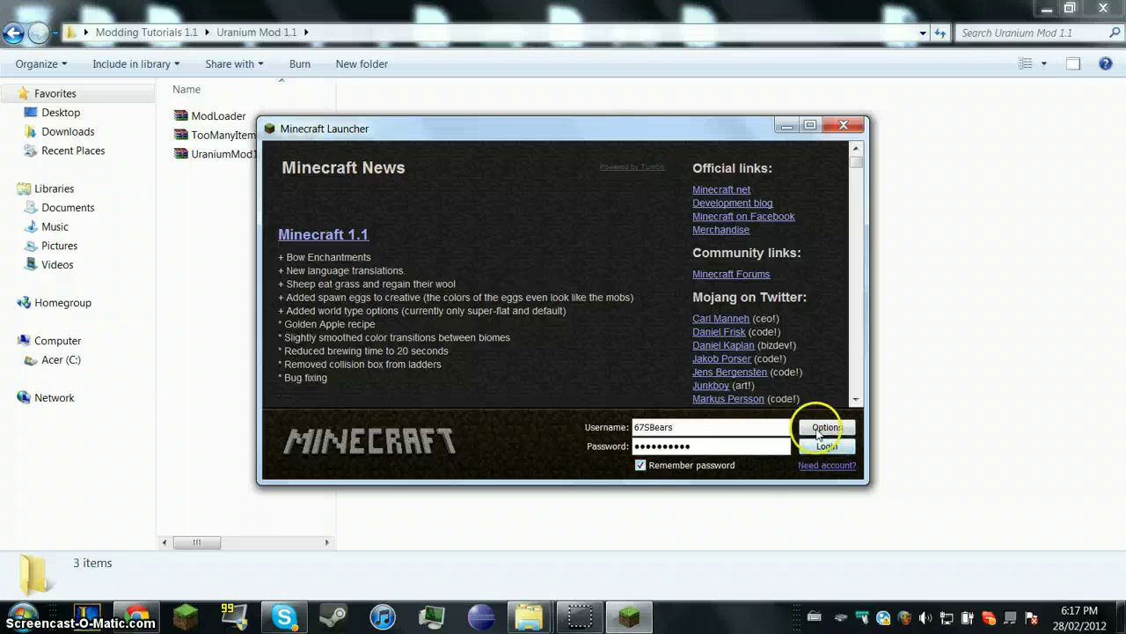
pyautogui.click(816, 428)
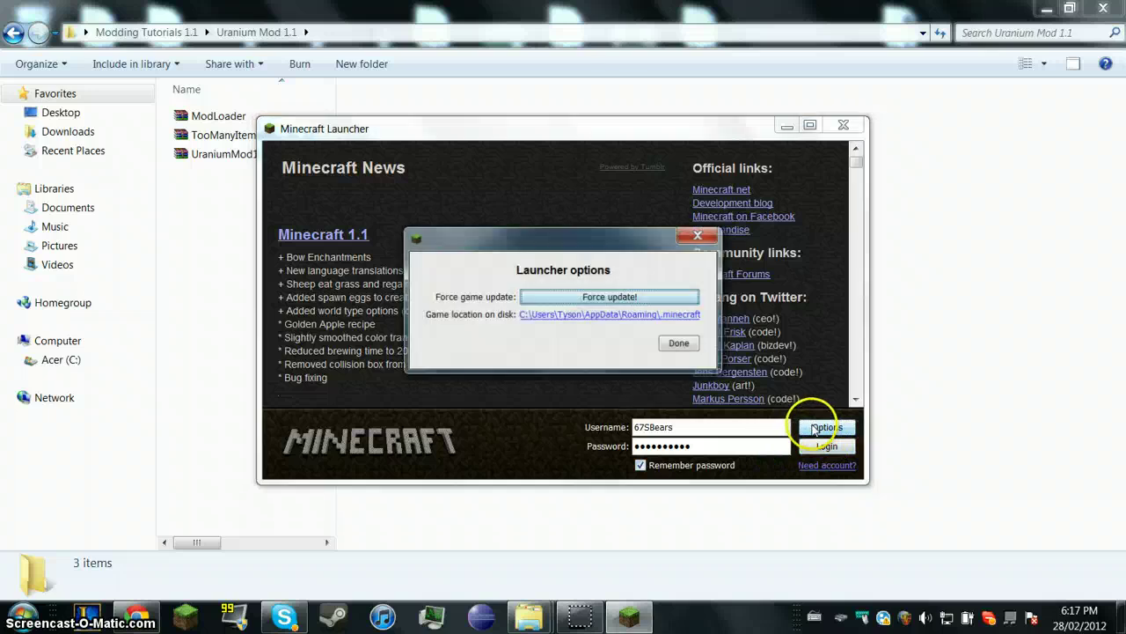
pyautogui.click(679, 344)
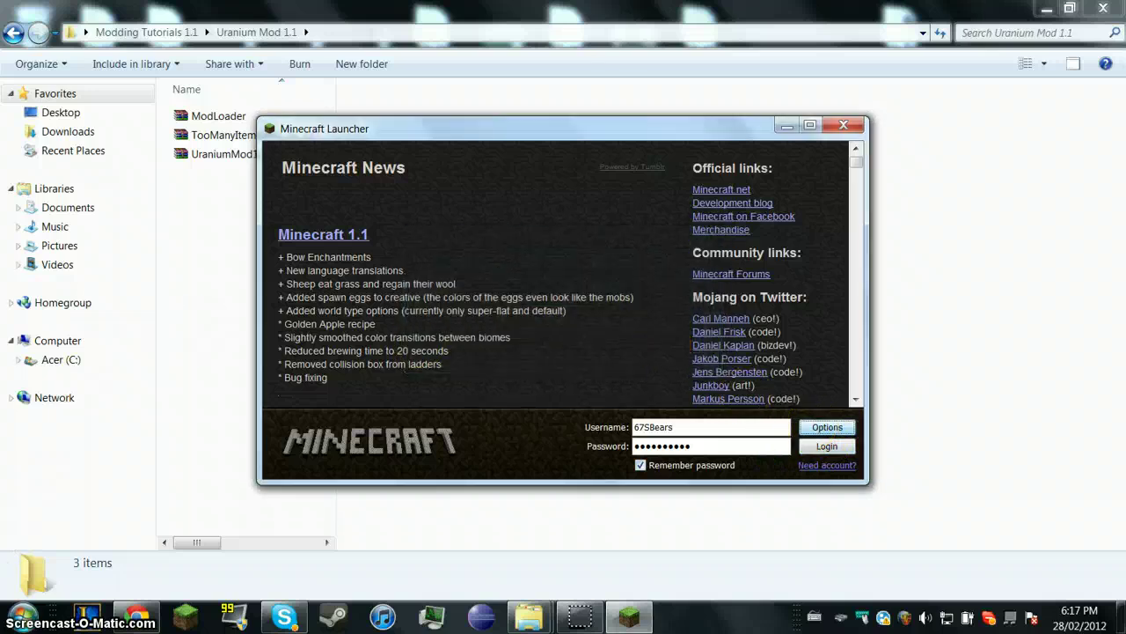
# Open the Roaming folder through %appdata% and go into its .minecraft folder.
pyautogui.click(22, 616)
pyautogui.write('%appdata%')
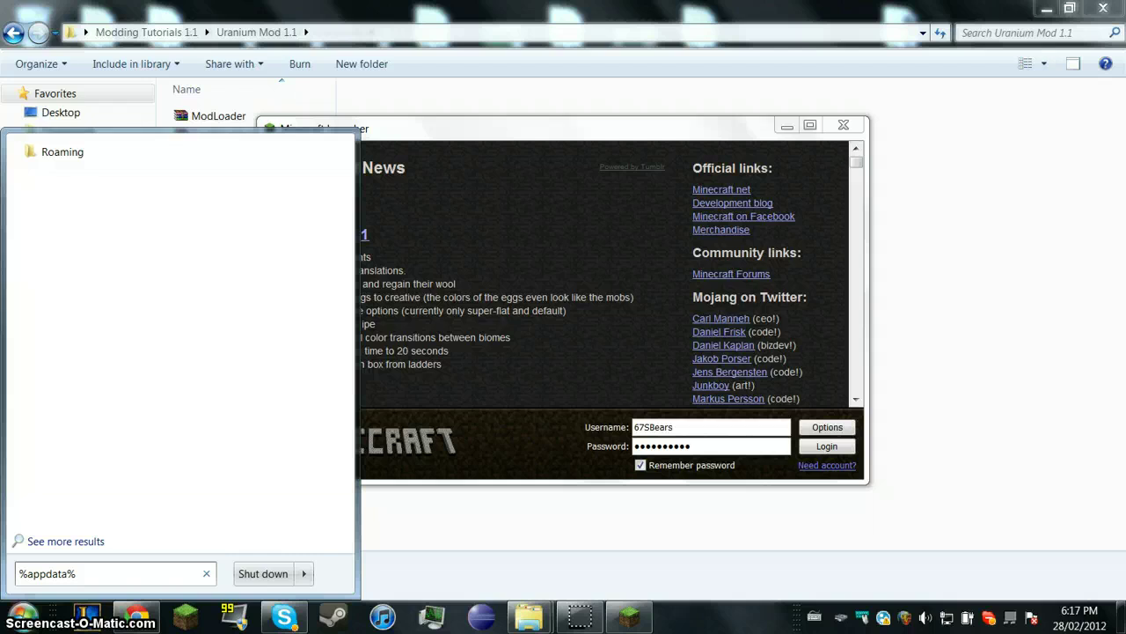
pyautogui.press('Return')
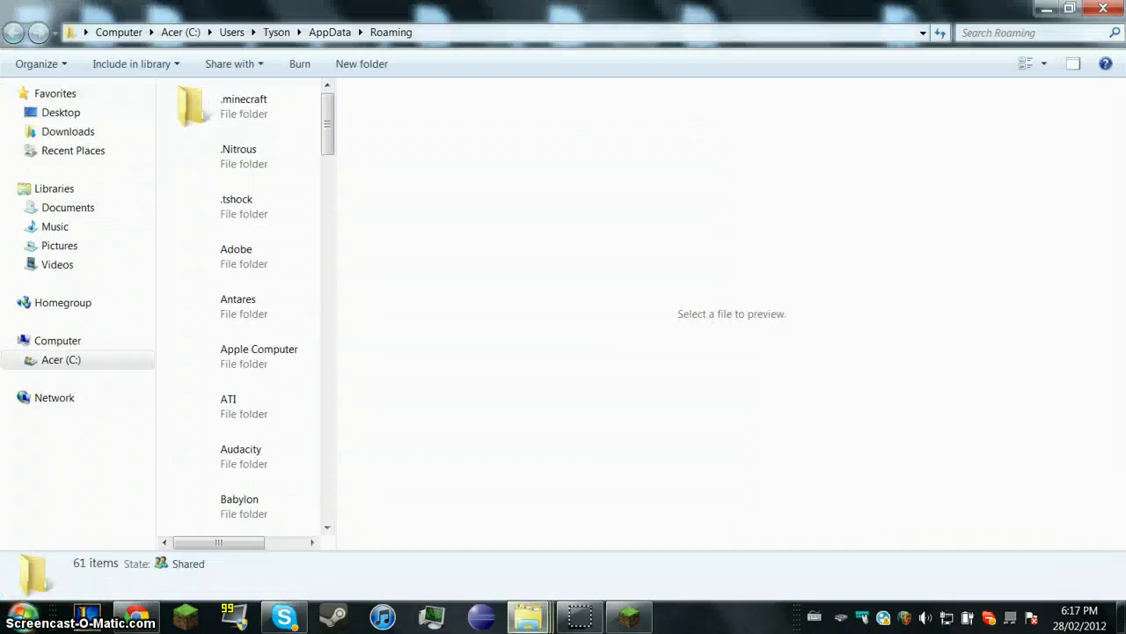
pyautogui.doubleClick(268, 107)
# Move every file and folder inside .minecraft to the Recycle Bin.
pyautogui.moveTo(266, 438); pyautogui.dragTo(202, 107)
pyautogui.rightClick(240, 212)
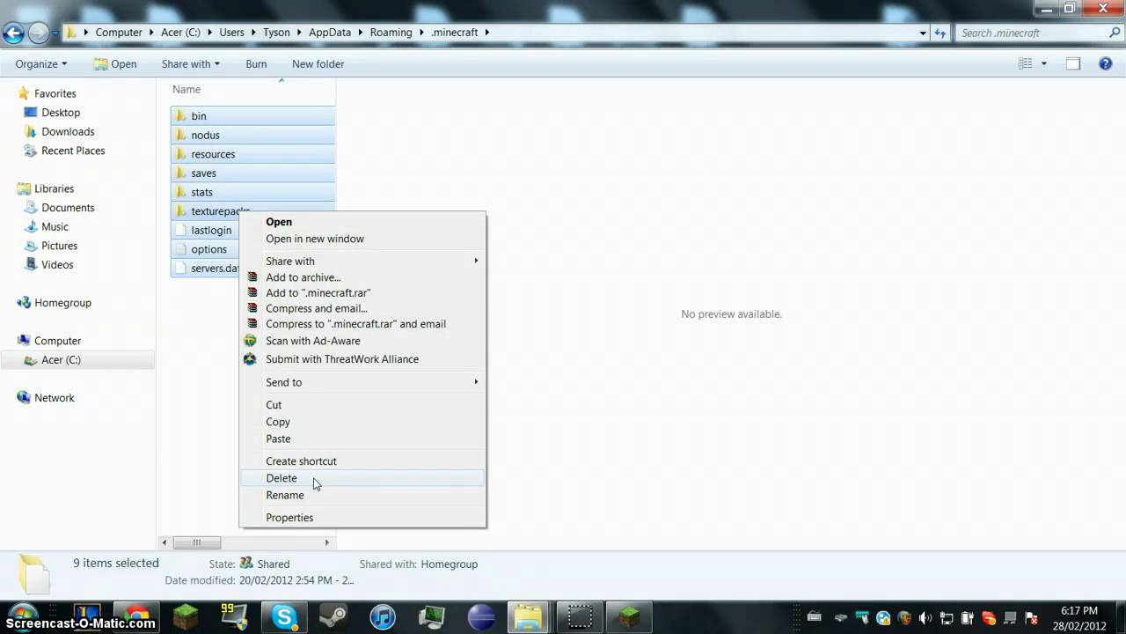
pyautogui.click(281, 478)
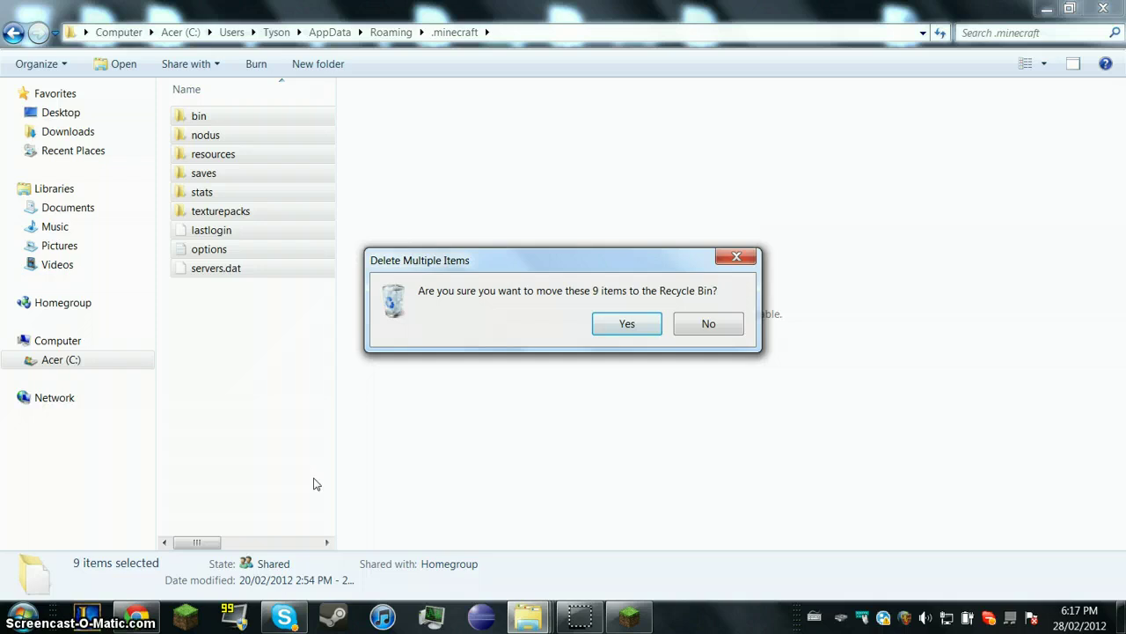
pyautogui.press('Return')
pyautogui.click(533, 476)
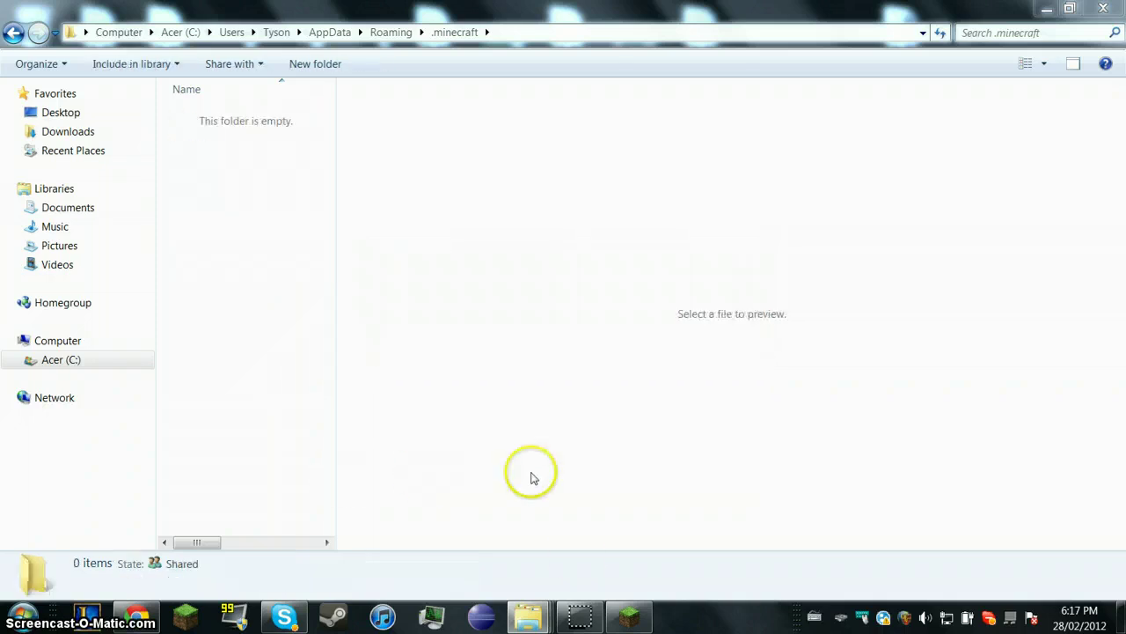
# Force a game update in the Minecraft Launcher options and log in with the remembered account.
pyautogui.rightClick(605, 619)
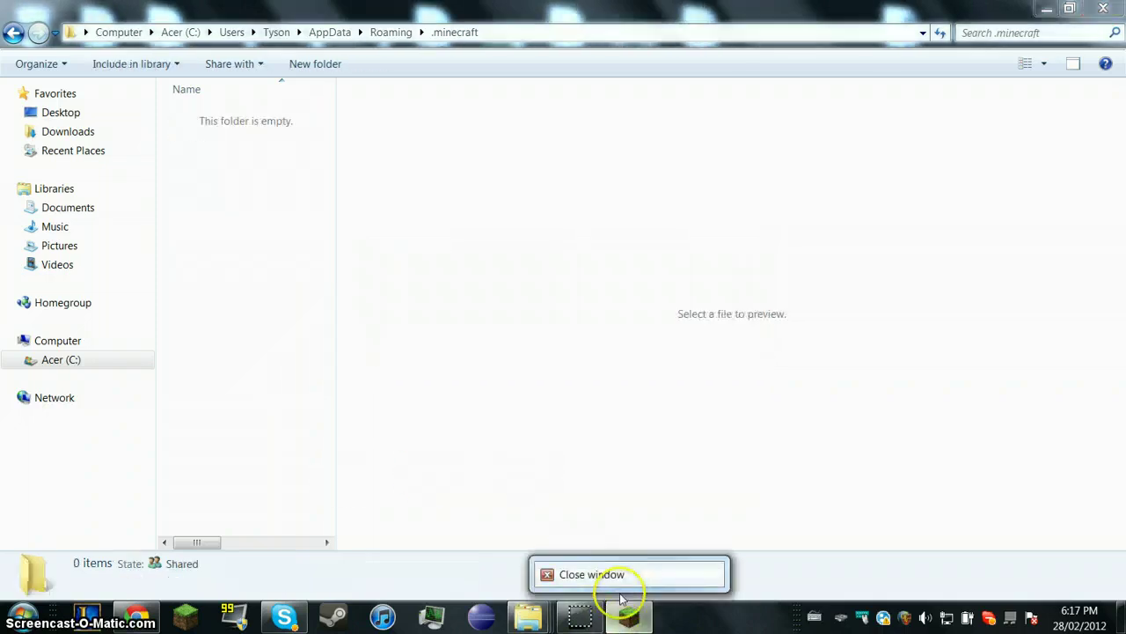
pyautogui.click(666, 573)
pyautogui.click(643, 616)
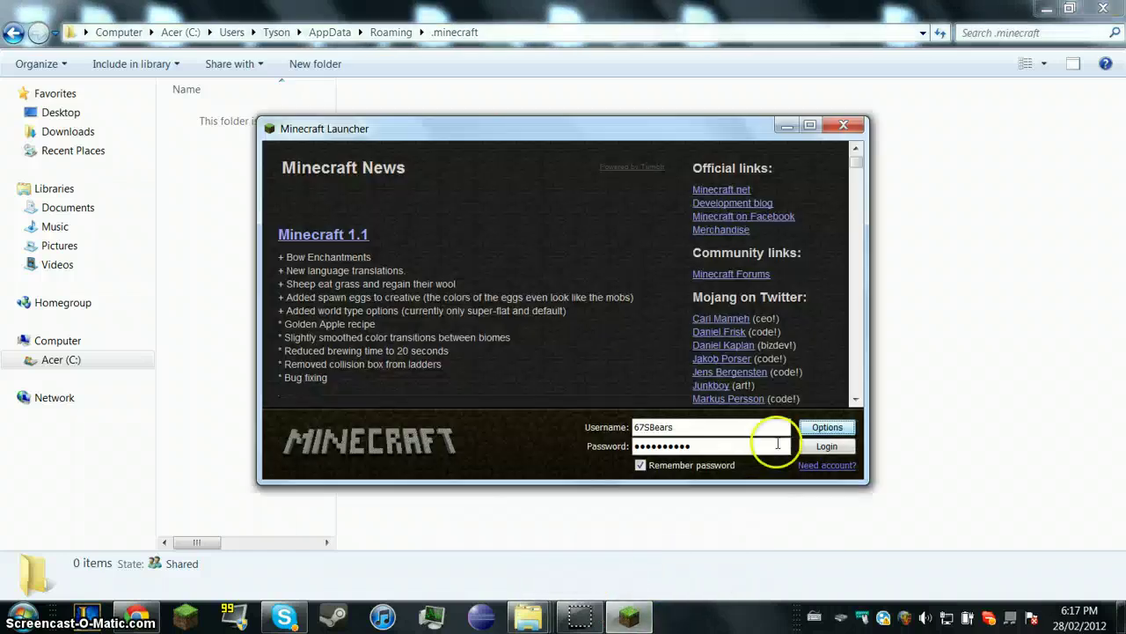
pyautogui.click(827, 427)
pyautogui.click(607, 297)
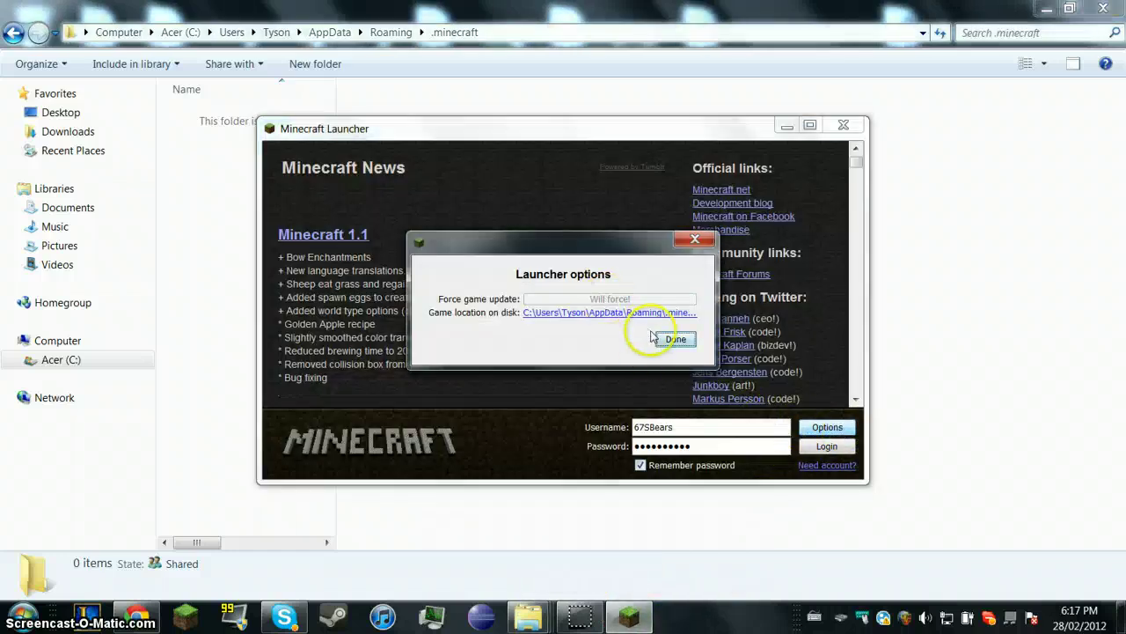
pyautogui.click(674, 335)
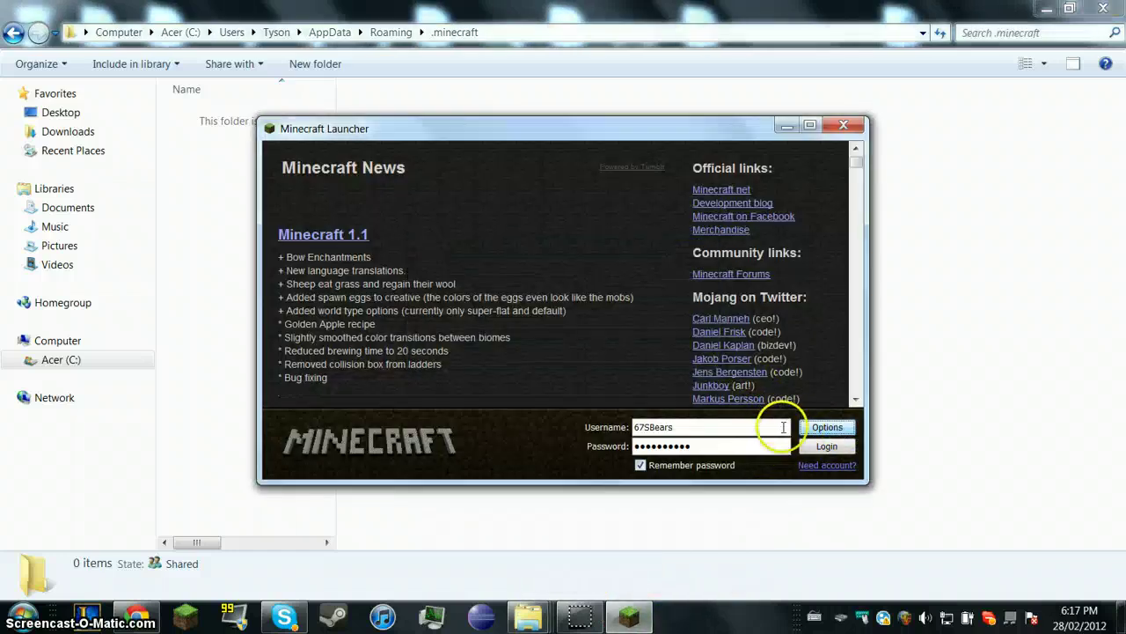
pyautogui.click(825, 447)
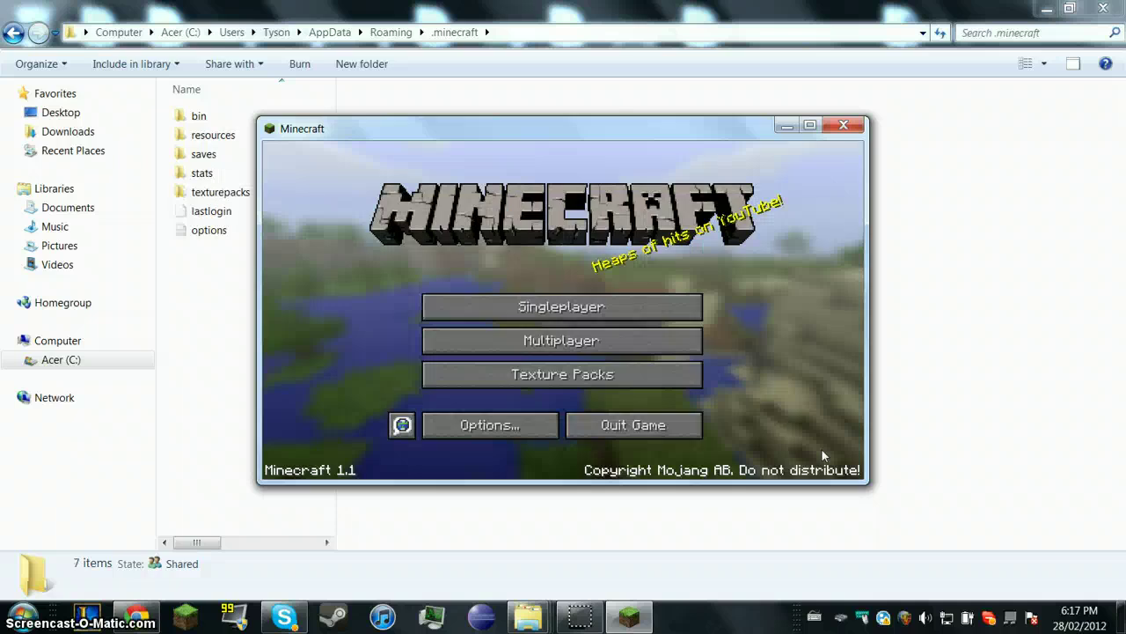
# Switch to the Uranium Mod 1.1 folder window and close the running Minecraft game.
pyautogui.click(933, 493)
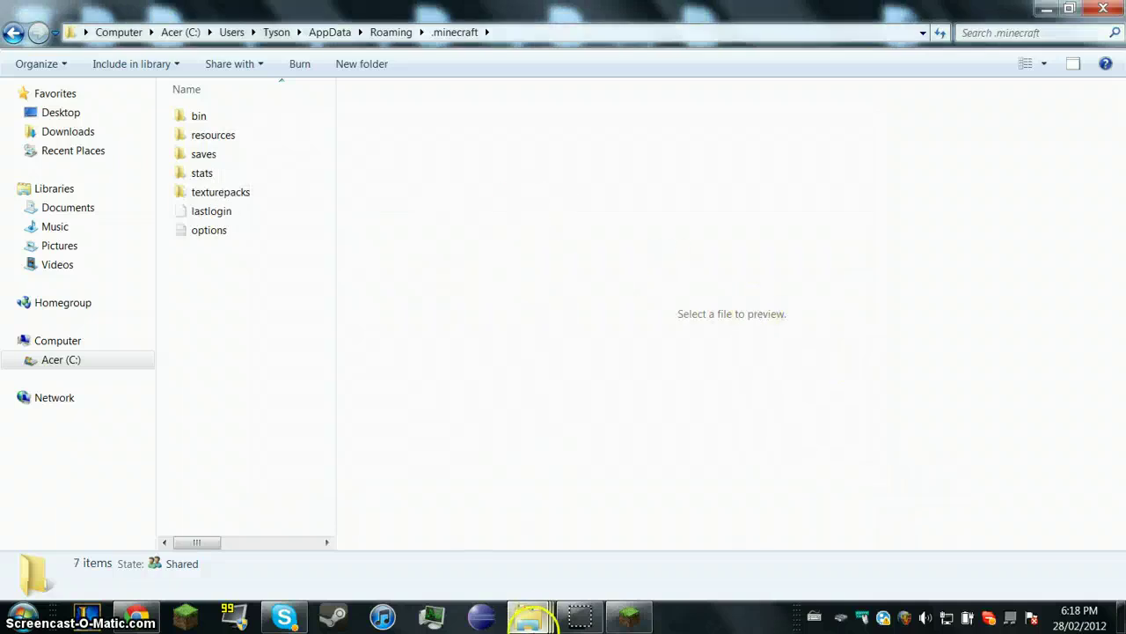
pyautogui.moveTo(553, 621)
pyautogui.click(509, 535)
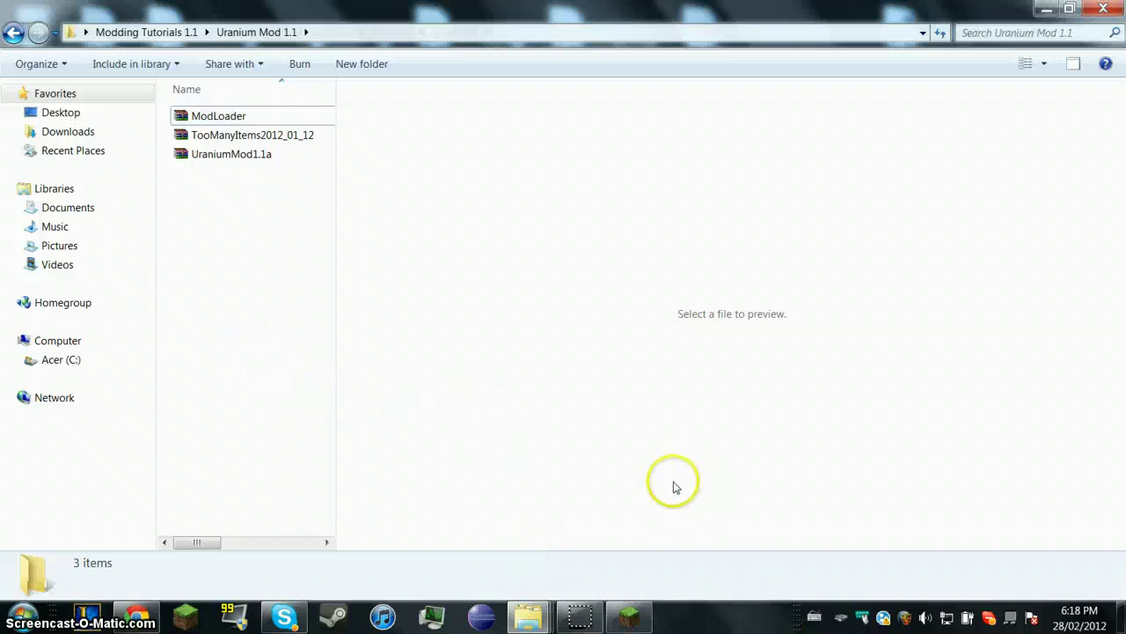
pyautogui.moveTo(636, 612)
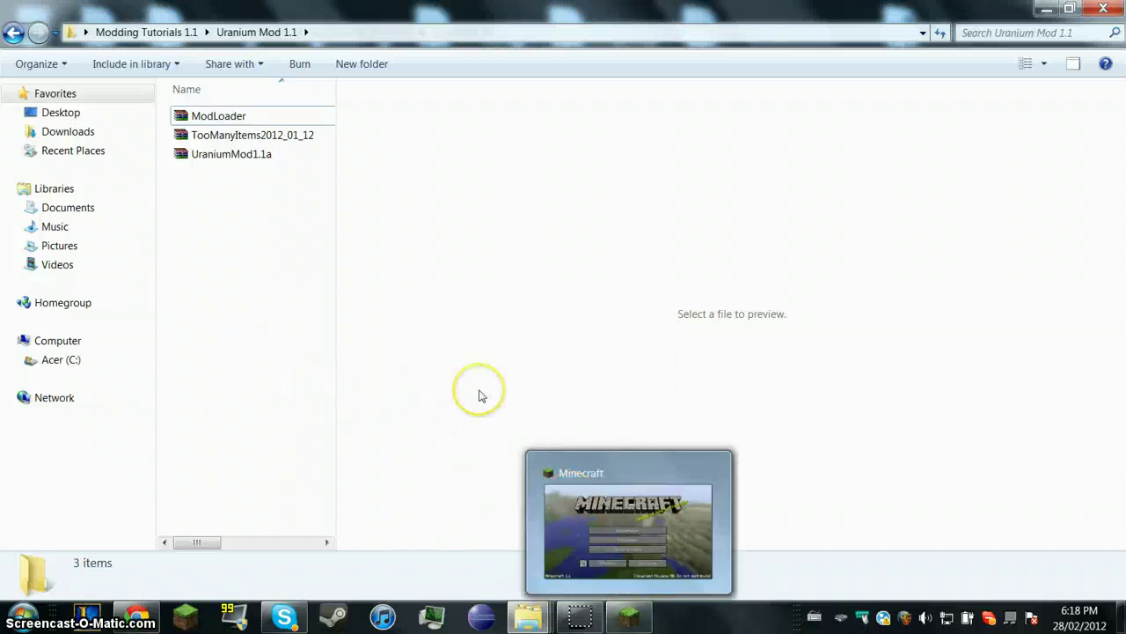
pyautogui.rightClick(628, 607)
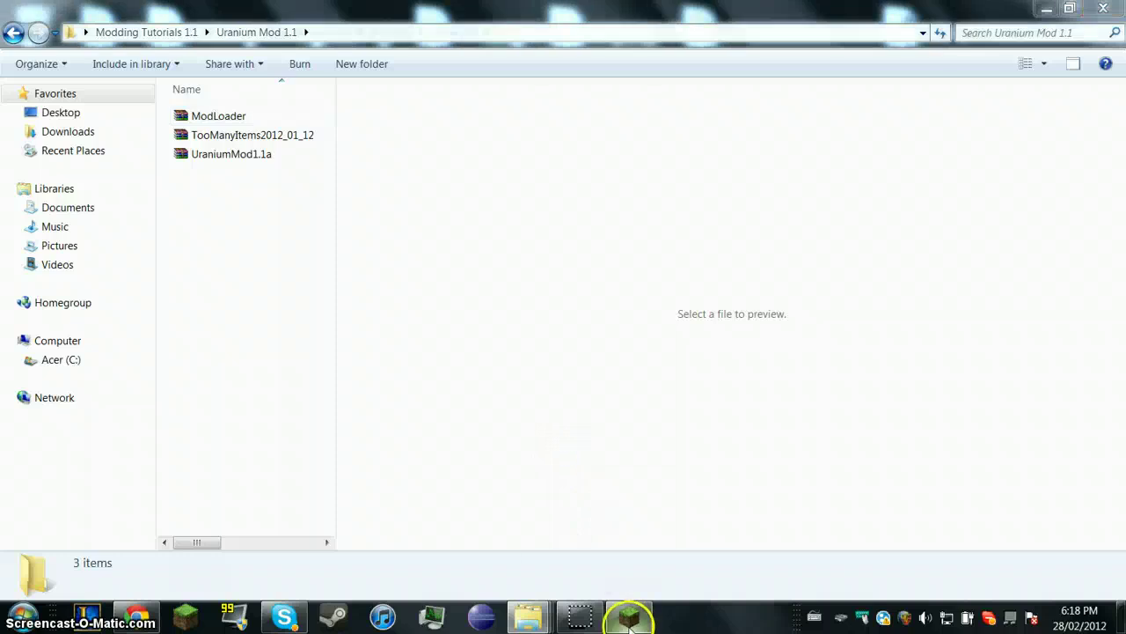
pyautogui.click(603, 546)
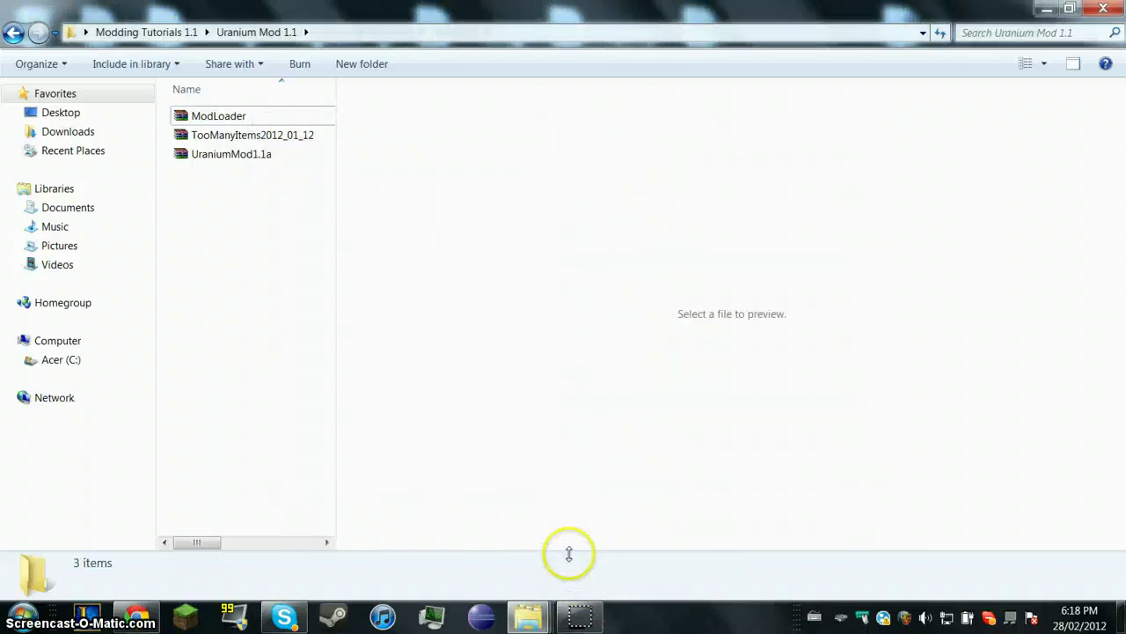
# Switch to the .minecraft folder window and close it.
pyautogui.click(526, 619)
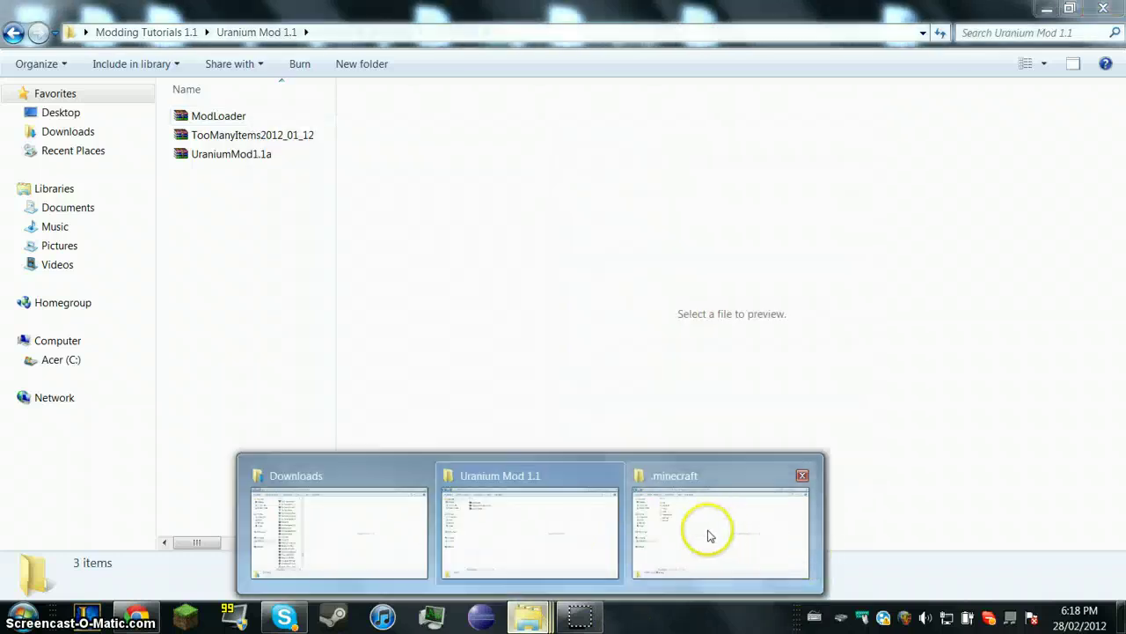
pyautogui.click(709, 530)
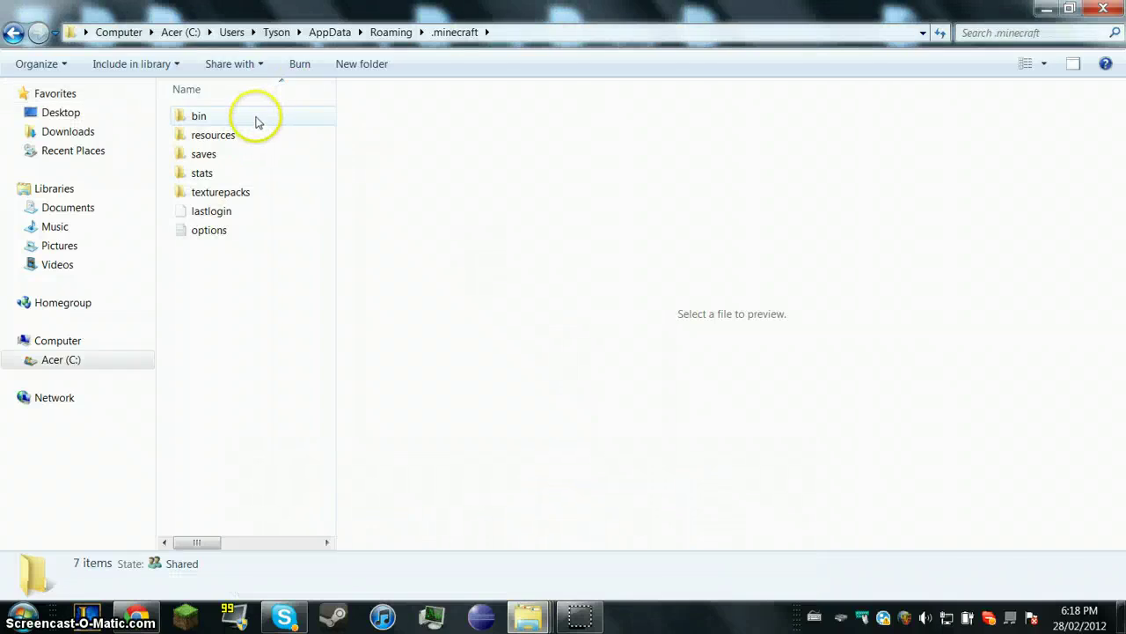
pyautogui.click(1102, 9)
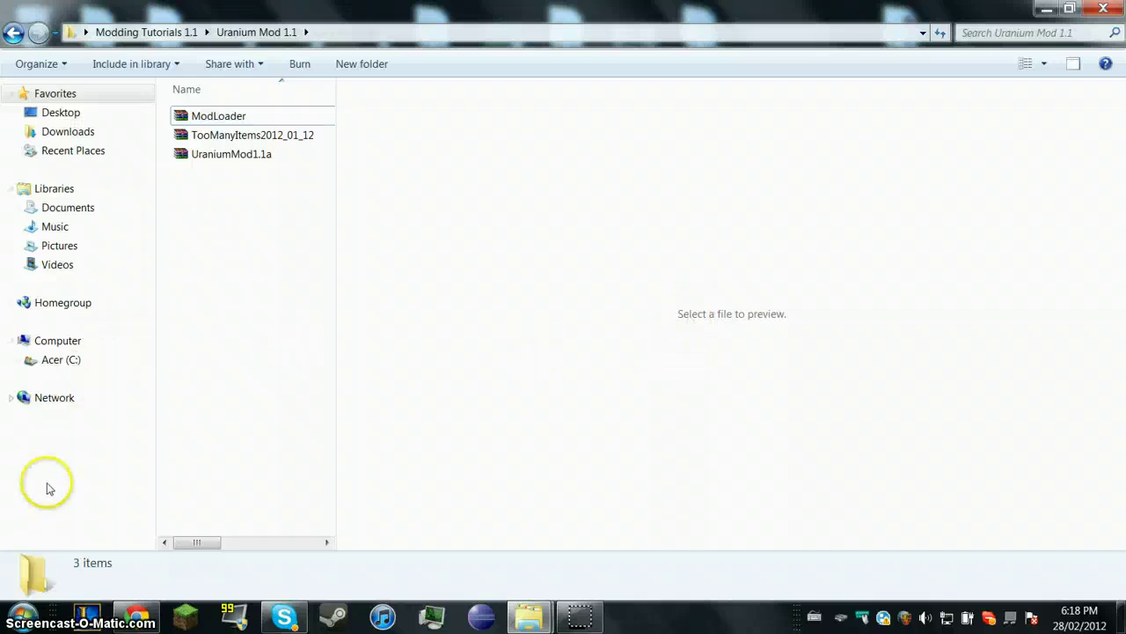
# Go through %appdata% to the .minecraft folder and open its bin folder.
pyautogui.click(22, 616)
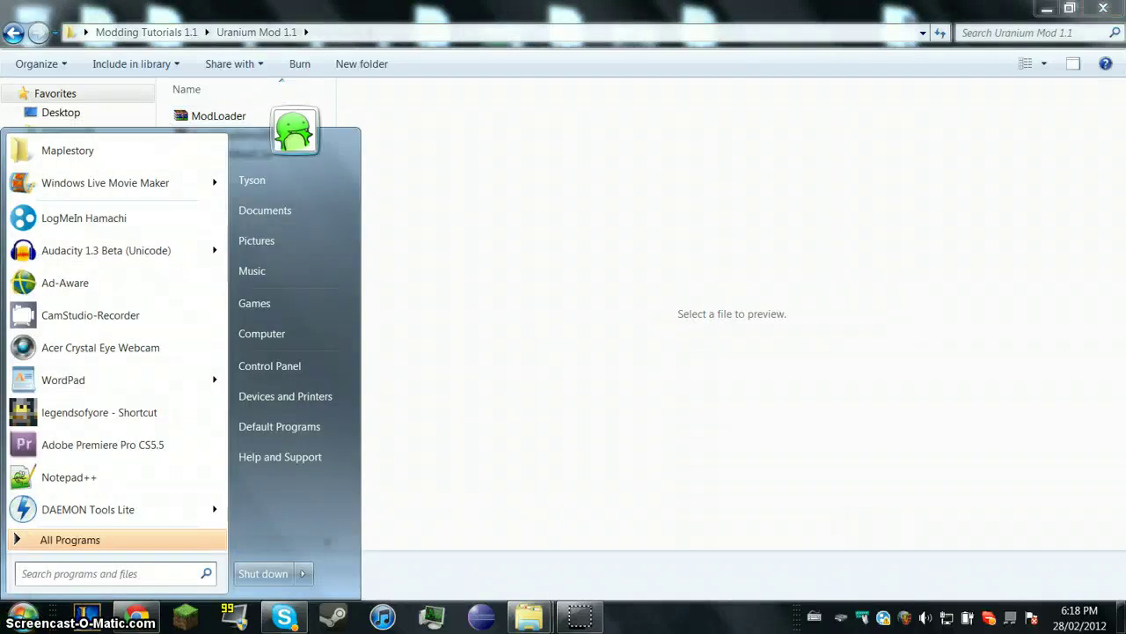
pyautogui.write('%')
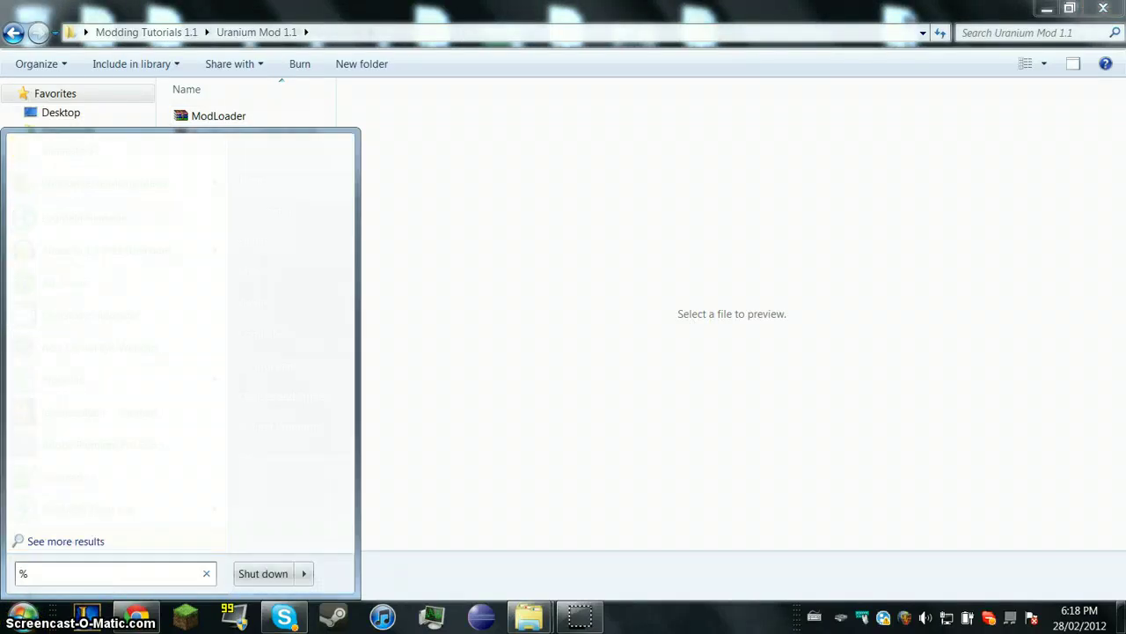
pyautogui.write('appdata%')
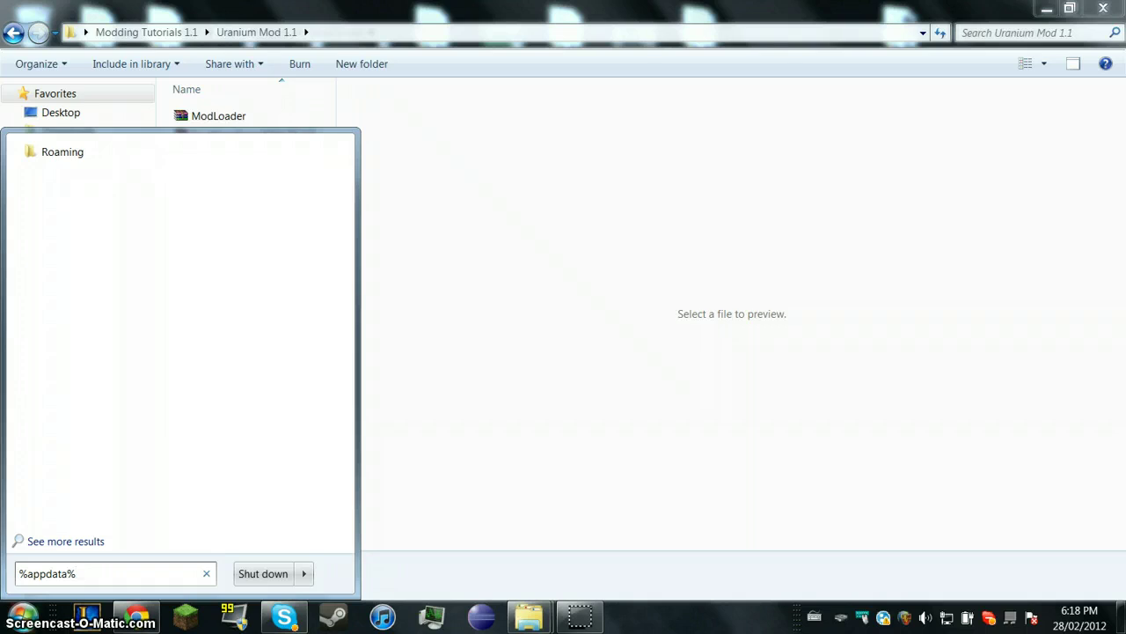
pyautogui.press('Return')
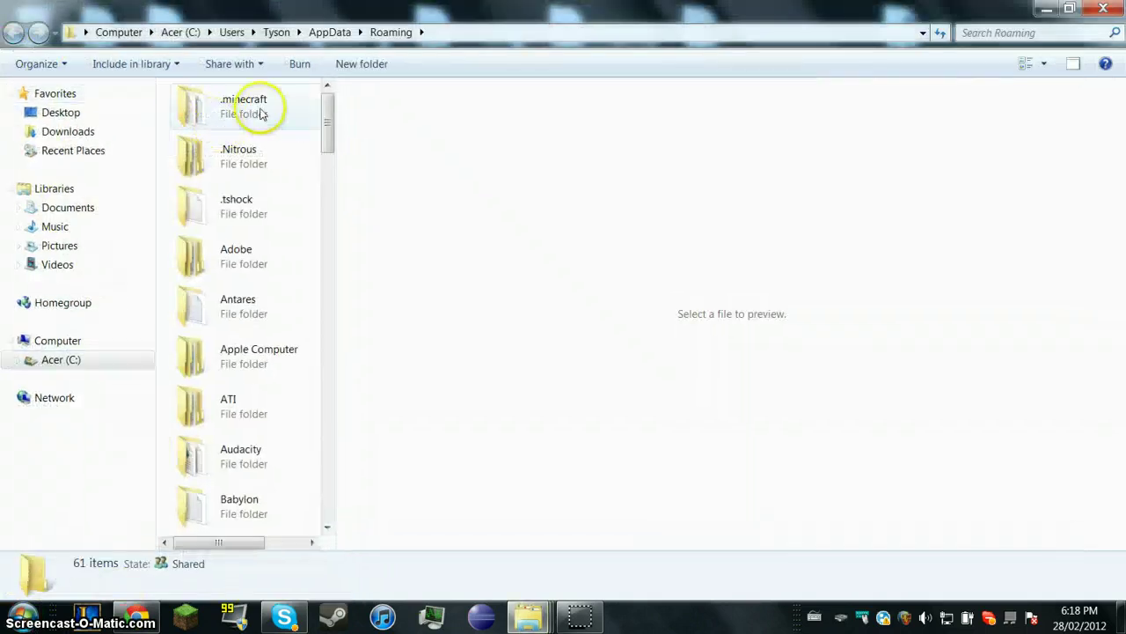
pyautogui.scroll(-5, 258, 196)
pyautogui.scroll(5, 269, 133)
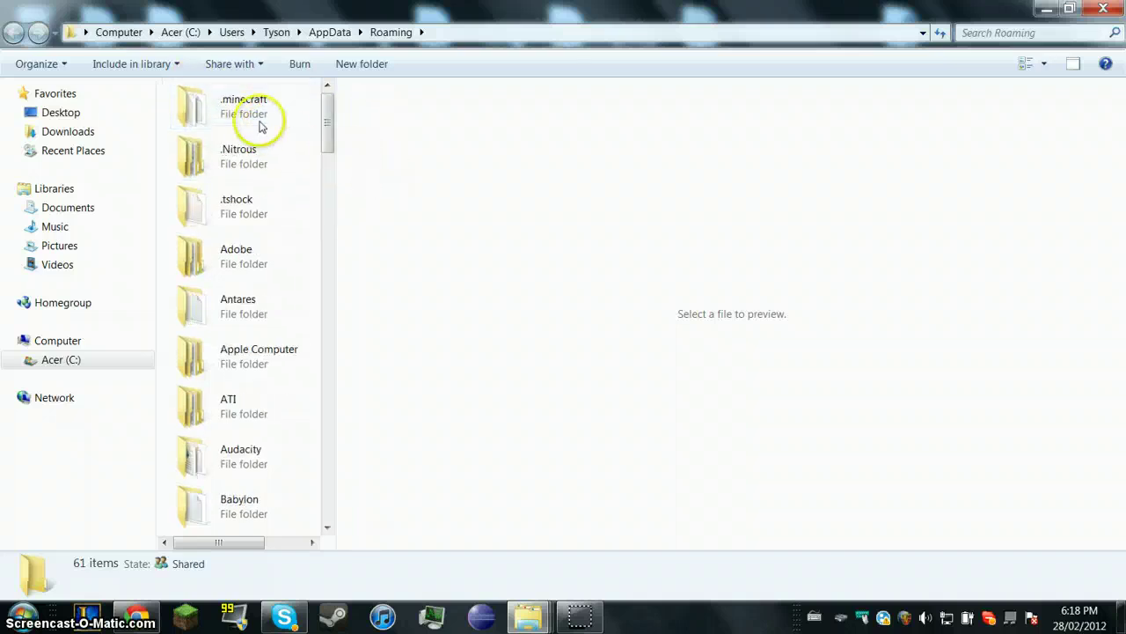
pyautogui.doubleClick(259, 121)
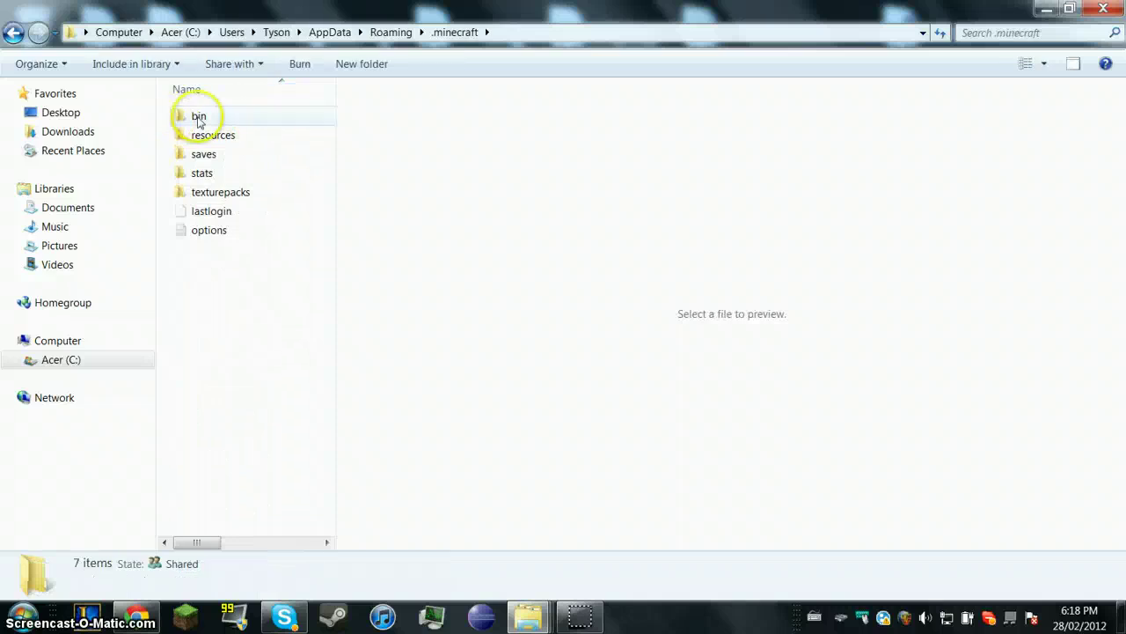
pyautogui.moveTo(259, 274); pyautogui.dragTo(192, 94)
pyautogui.click(282, 304)
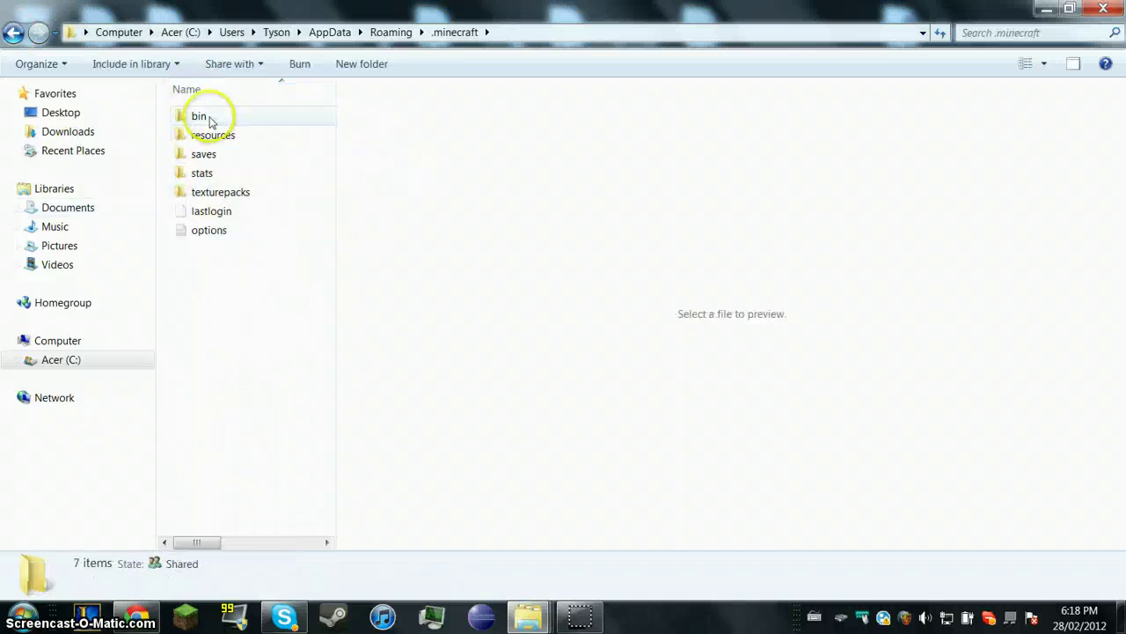
pyautogui.click(206, 117)
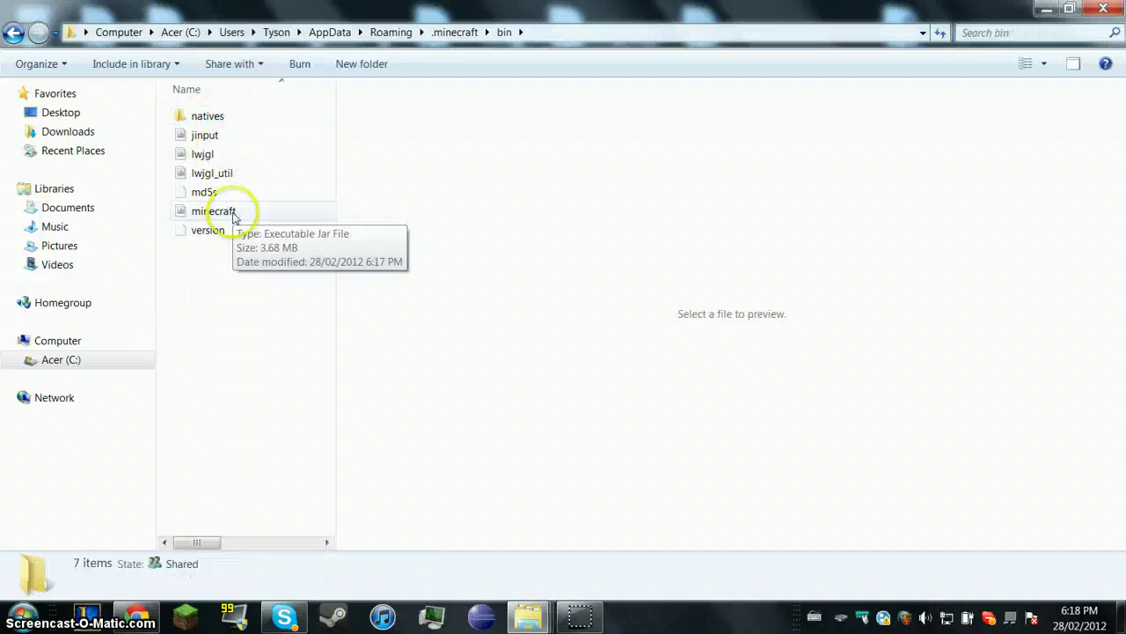
pyautogui.click(218, 212)
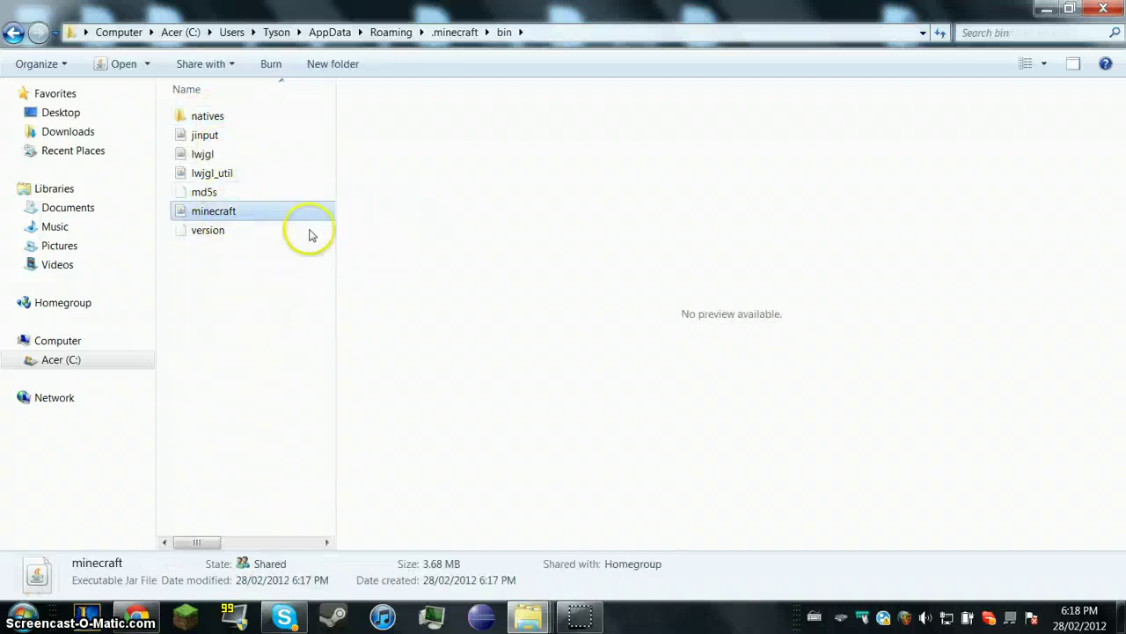
pyautogui.click(282, 251)
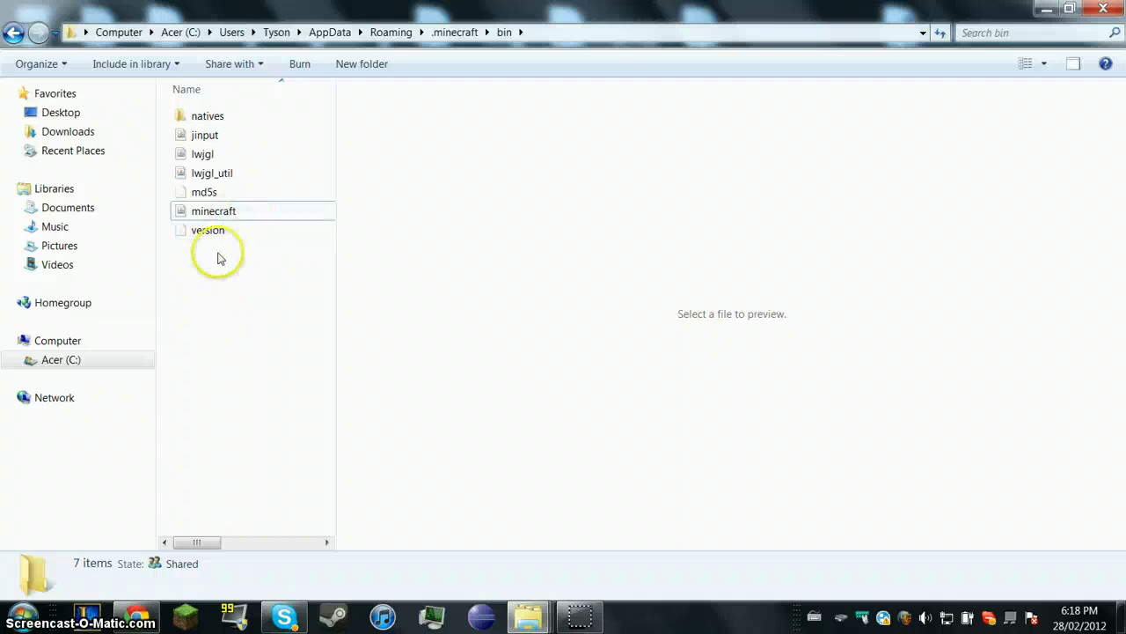
pyautogui.rightClick(189, 213)
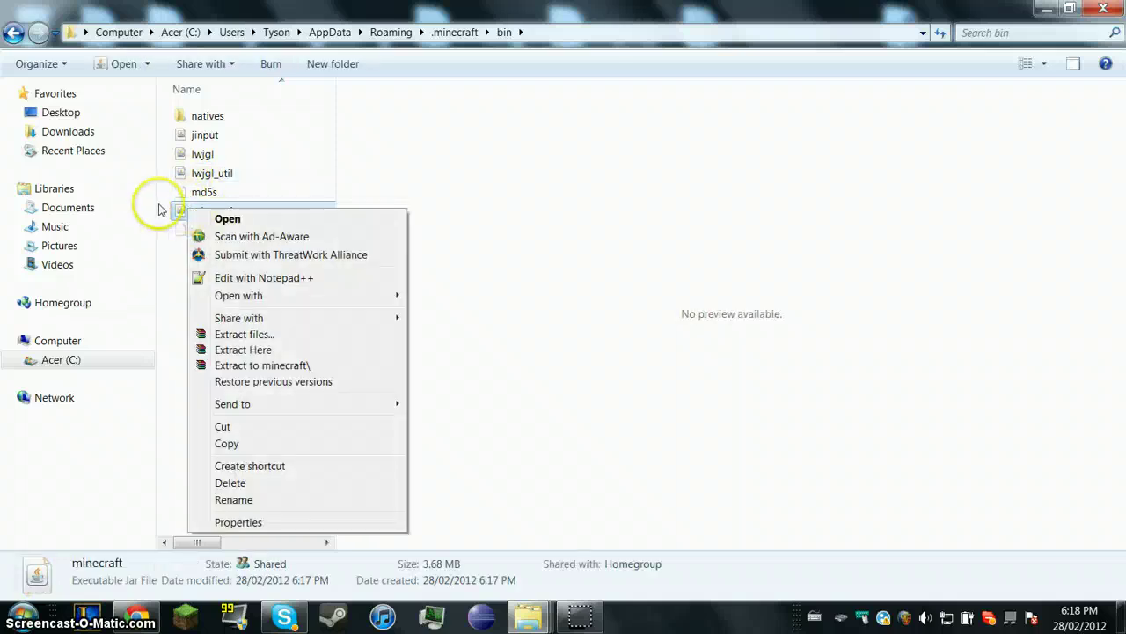
pyautogui.click(159, 209)
pyautogui.click(211, 252)
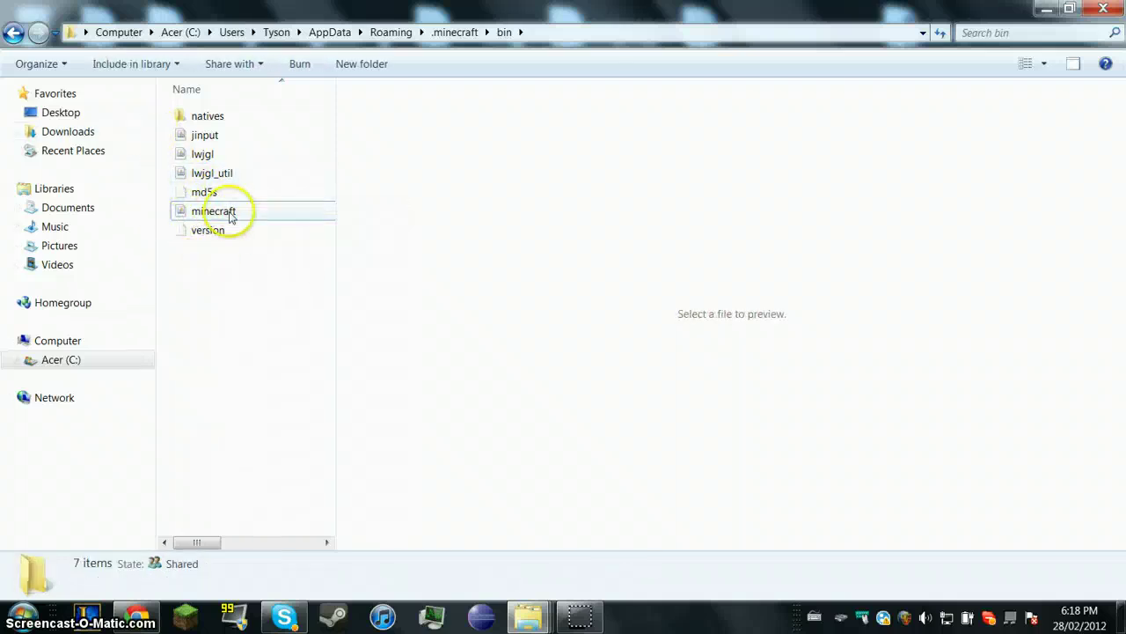
# Open the minecraft jar from the bin folder in WinRAR, dismiss the licence notice and maximize the archive window.
pyautogui.click(217, 215)
pyautogui.rightClick(218, 217)
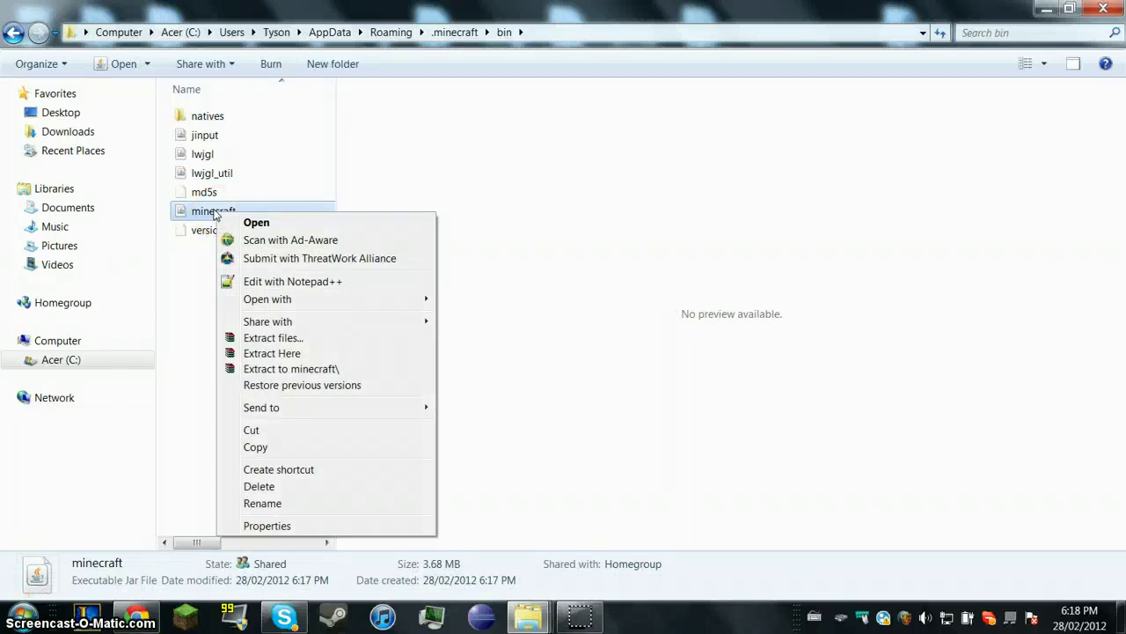
pyautogui.moveTo(331, 298)
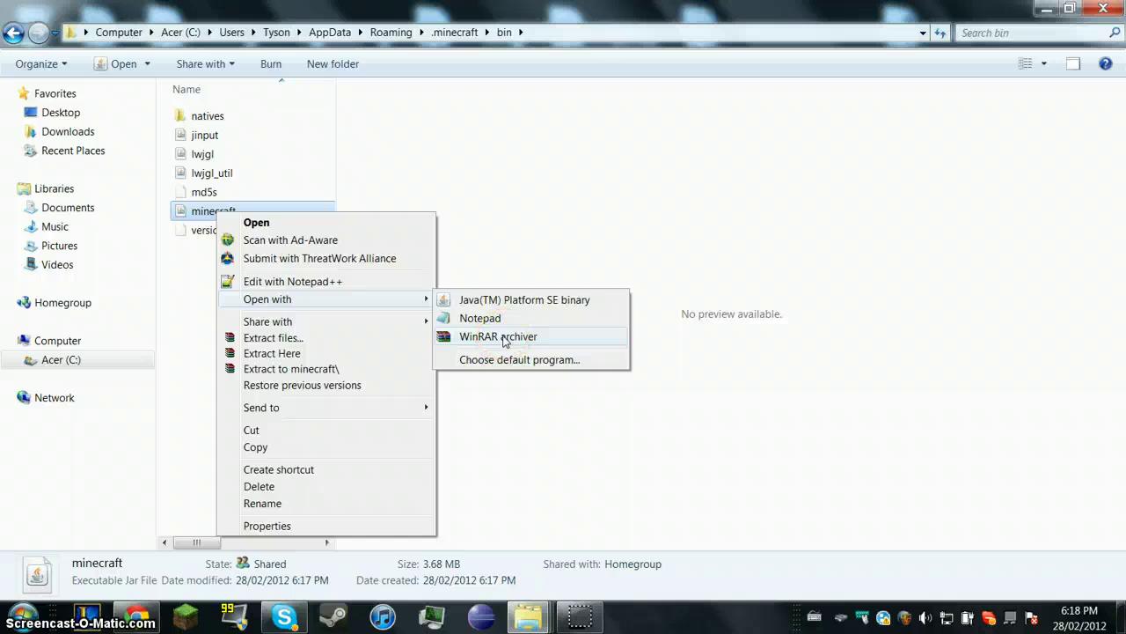
pyautogui.click(498, 336)
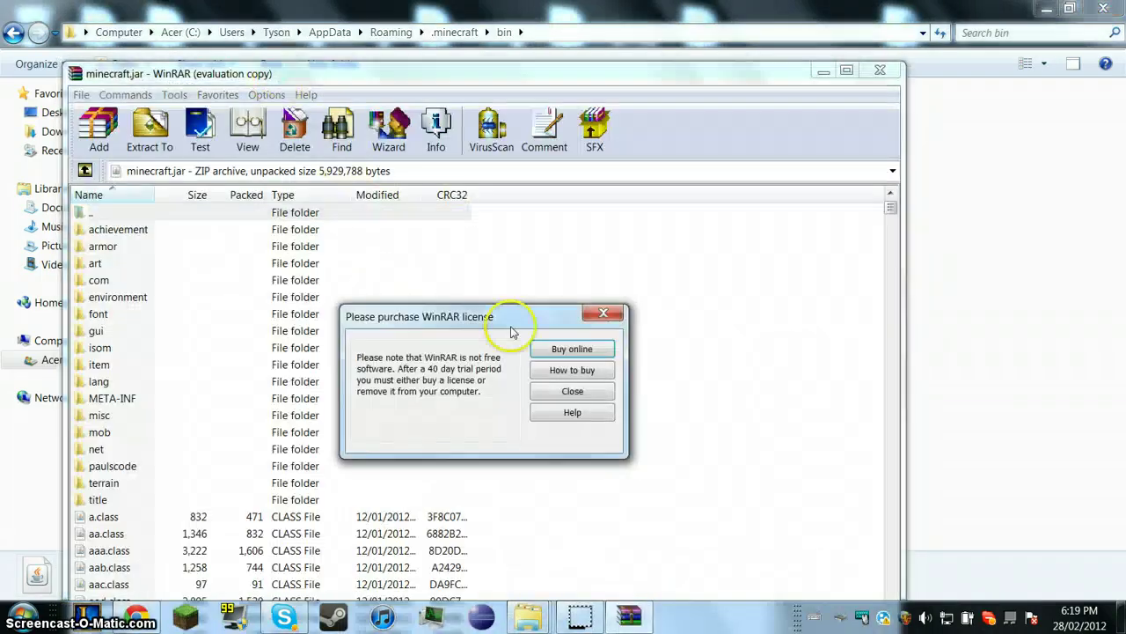
pyautogui.click(569, 391)
pyautogui.doubleClick(368, 74)
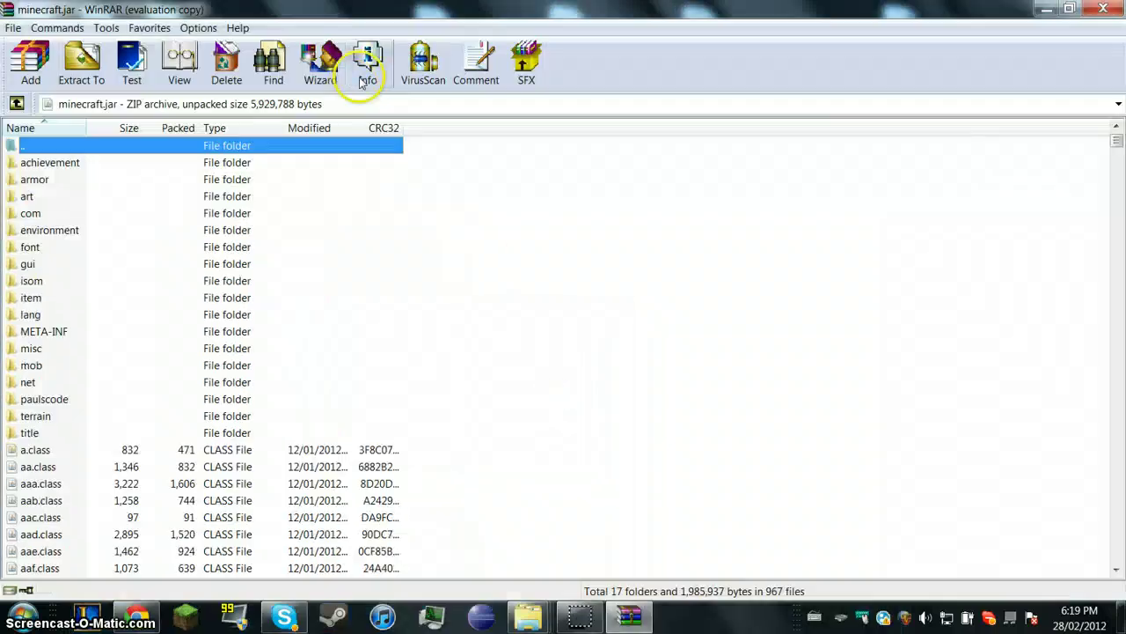
# Delete the META-INF folder from minecraft.jar and confirm the deletion.
pyautogui.scroll(-9, 220, 302)
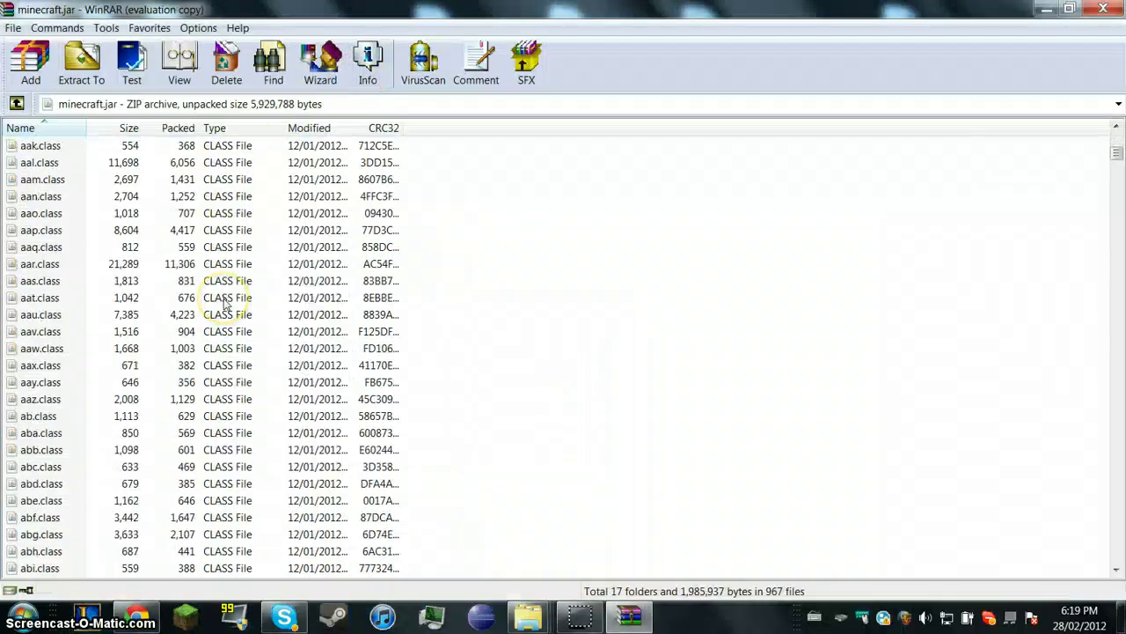
pyautogui.scroll(9, 226, 303)
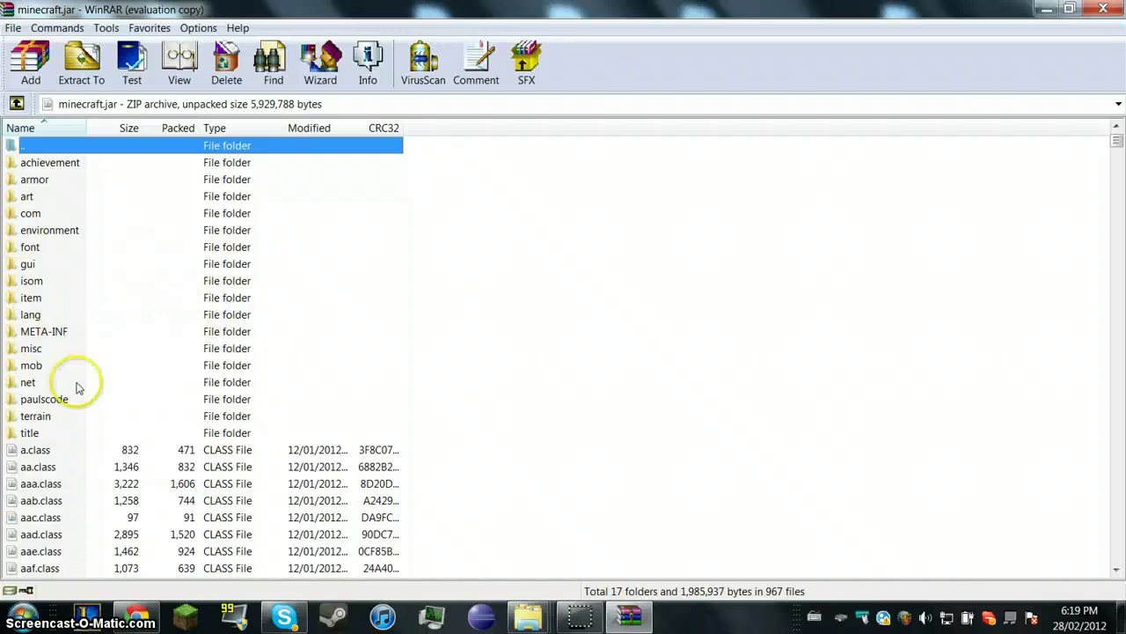
pyautogui.click(42, 332)
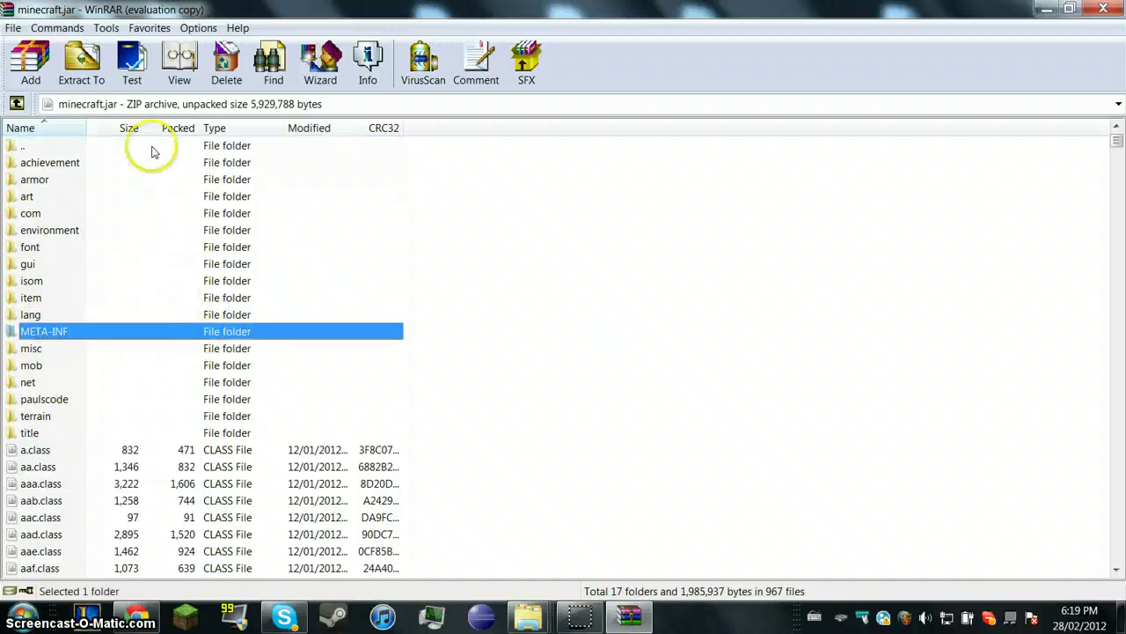
pyautogui.click(234, 77)
pyautogui.click(580, 364)
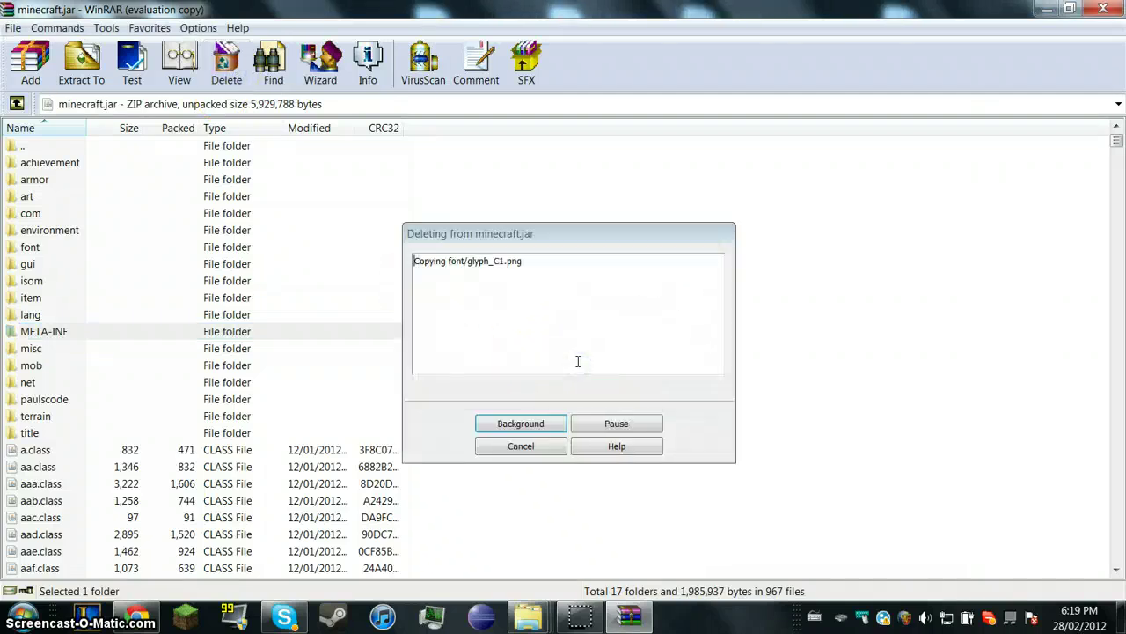
pyautogui.click(551, 471)
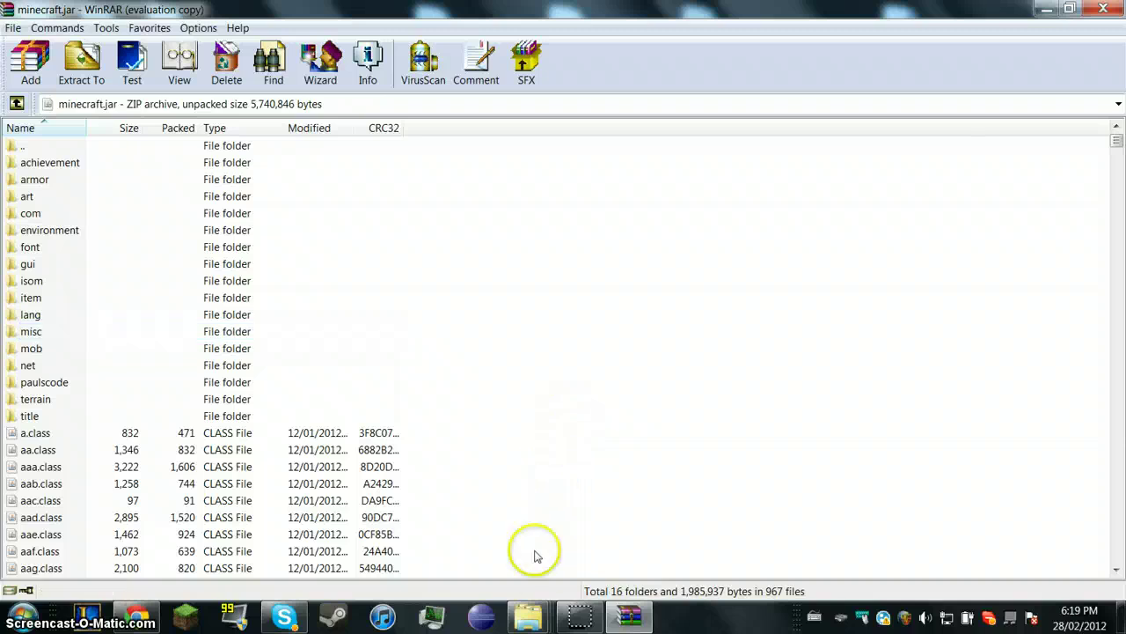
# Open the ModLoader archive from the Uranium Mod 1.1 folder, dismiss the licence notice and maximize its window.
pyautogui.moveTo(540, 611)
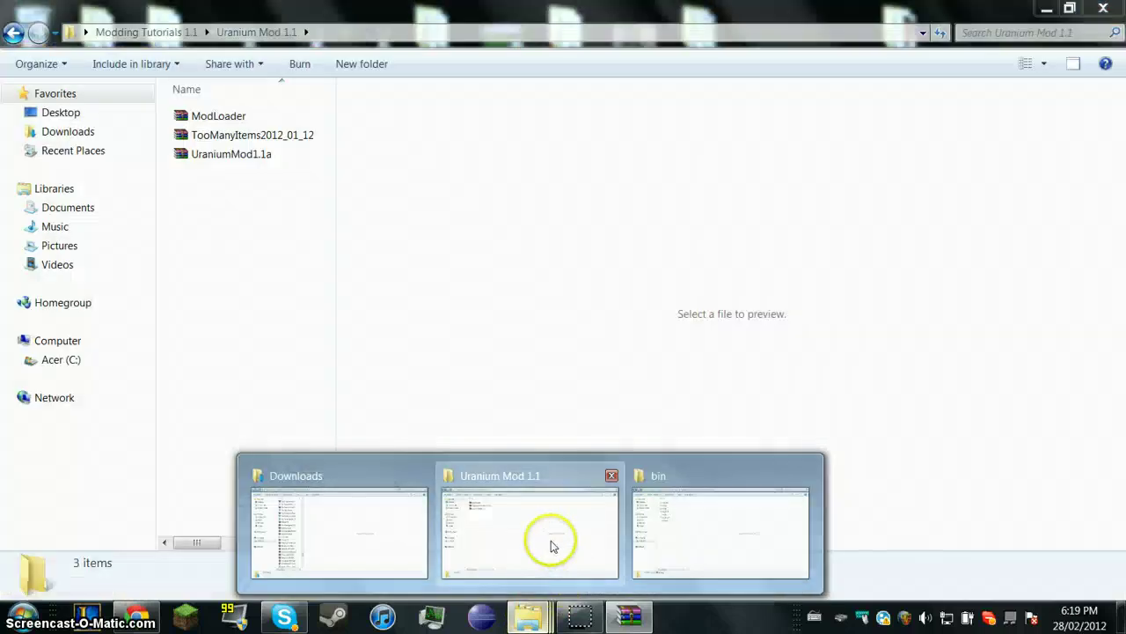
pyautogui.click(553, 545)
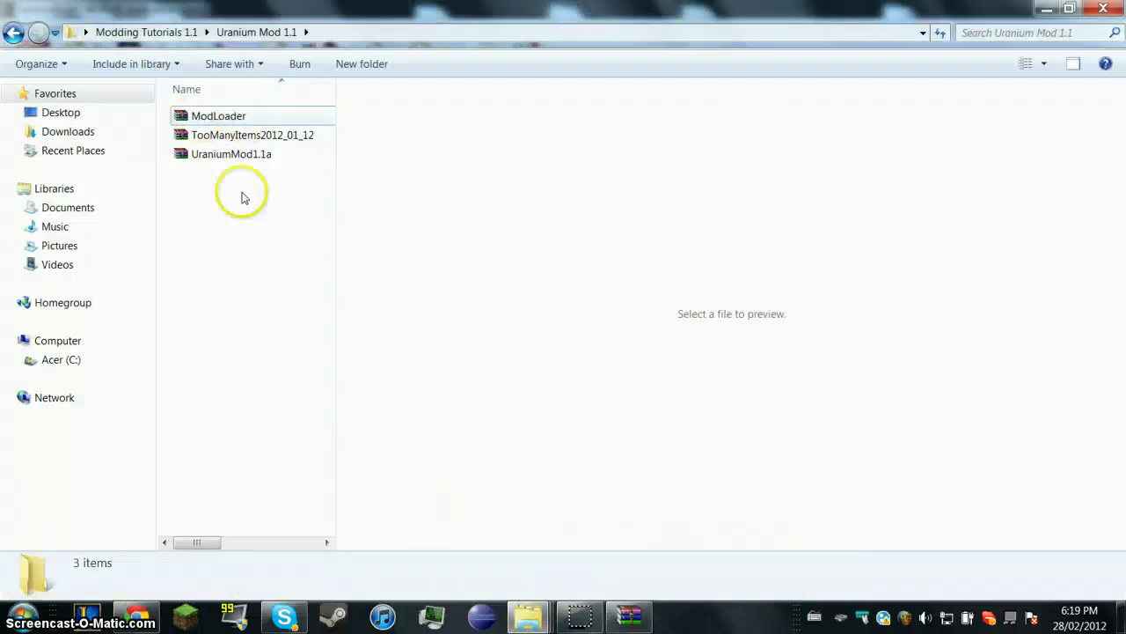
pyautogui.doubleClick(224, 116)
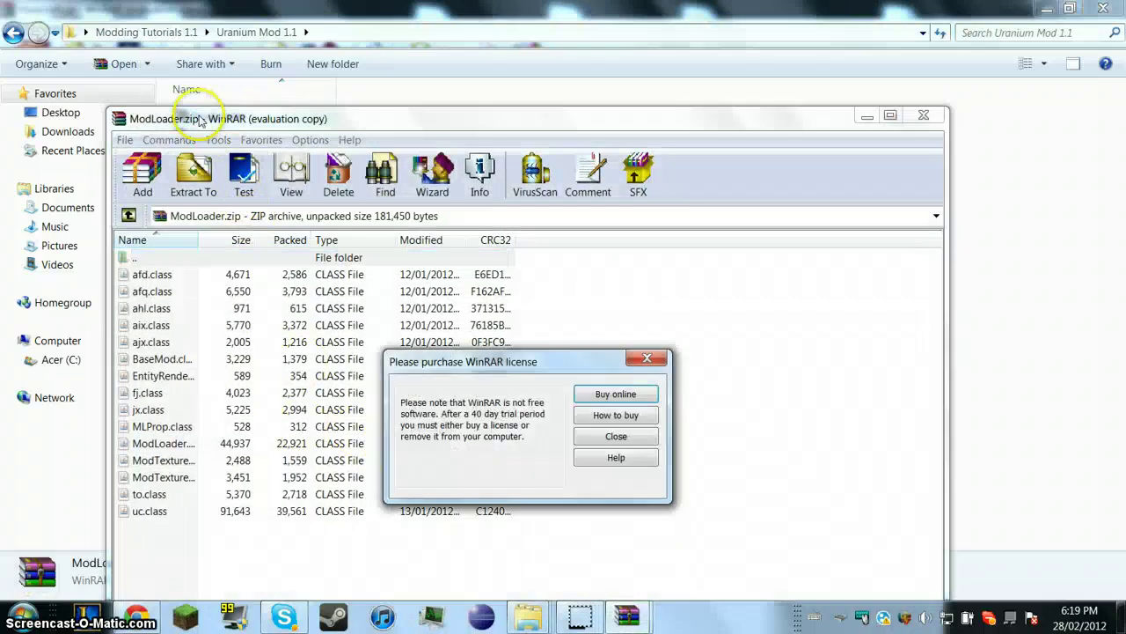
pyautogui.click(582, 438)
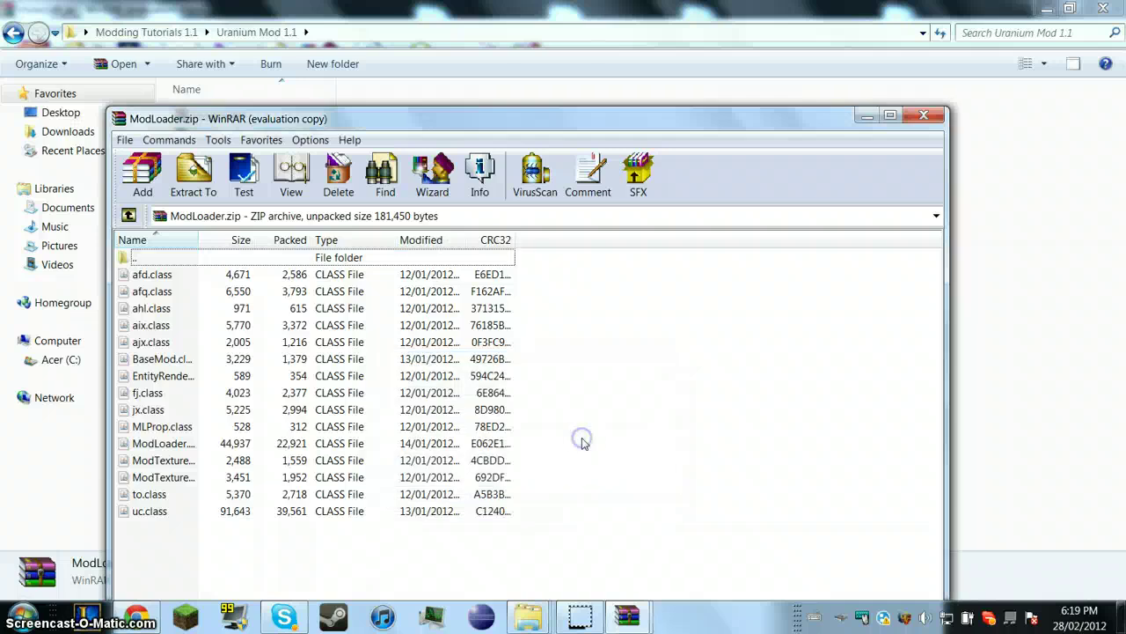
pyautogui.doubleClick(435, 119)
# Copy all ModLoader class files into minecraft.jar with the Add and replace files update mode.
pyautogui.moveTo(227, 462); pyautogui.dragTo(139, 171)
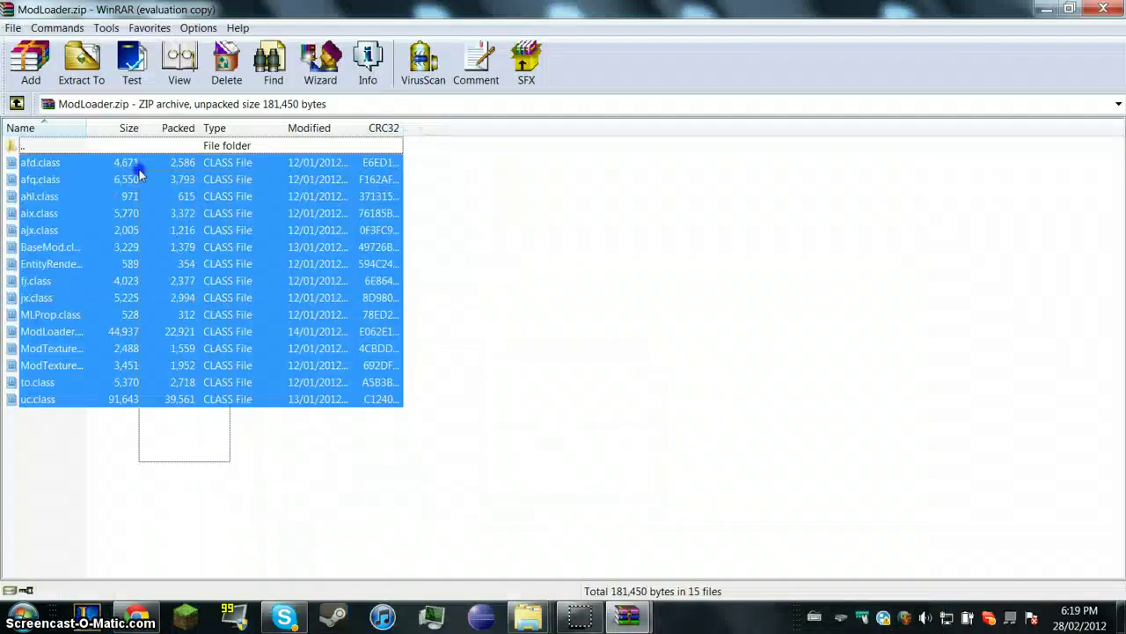
pyautogui.click(220, 445)
pyautogui.moveTo(227, 466); pyautogui.dragTo(99, 177)
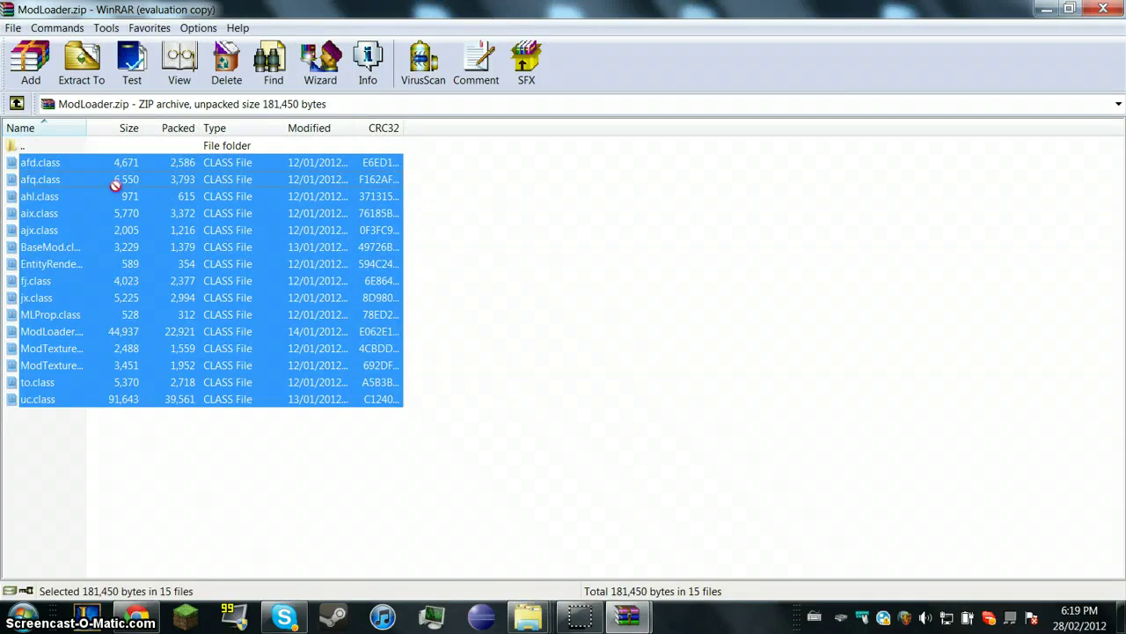
pyautogui.moveTo(570, 599); pyautogui.dragTo(583, 545)
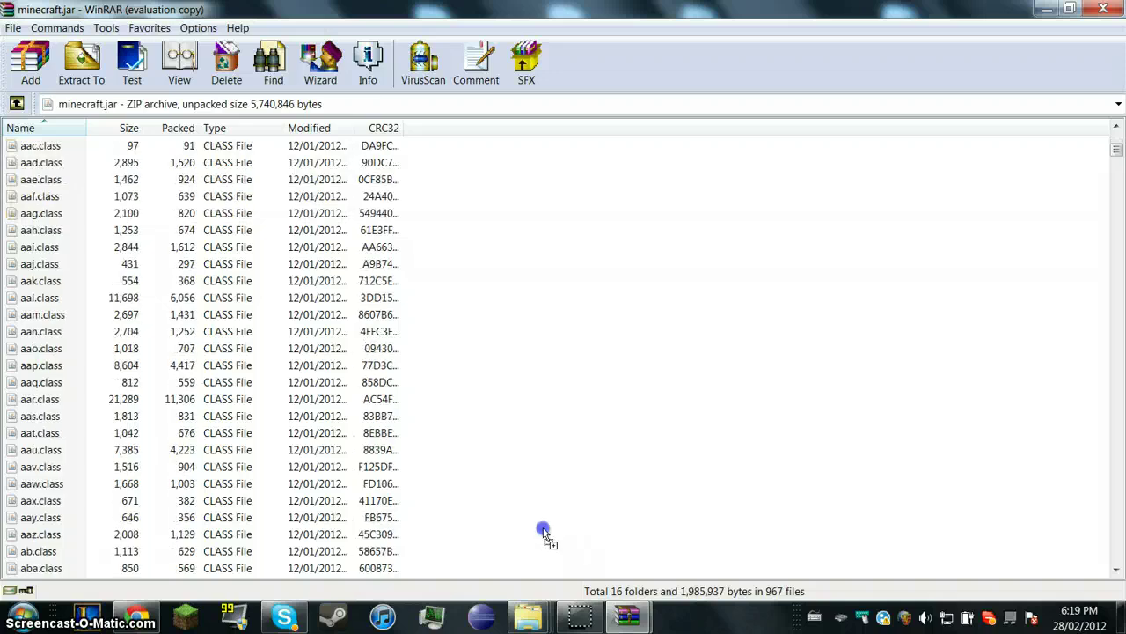
pyautogui.click(546, 446)
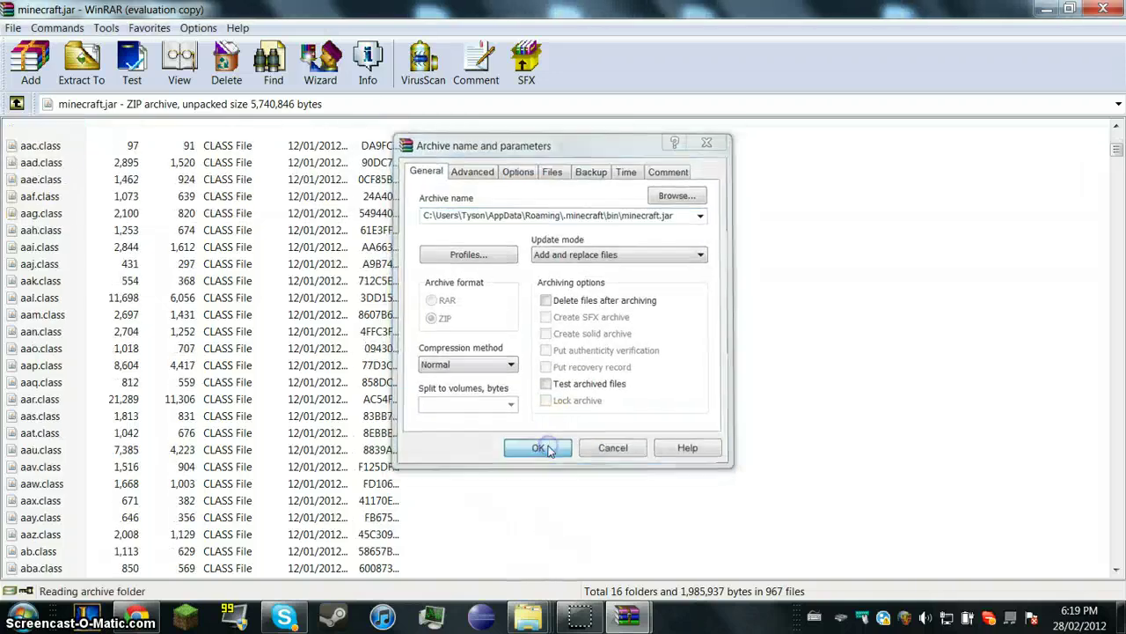
# Test the ModLoader installation by launching Minecraft with the remembered account, and close the game.
pyautogui.click(636, 618)
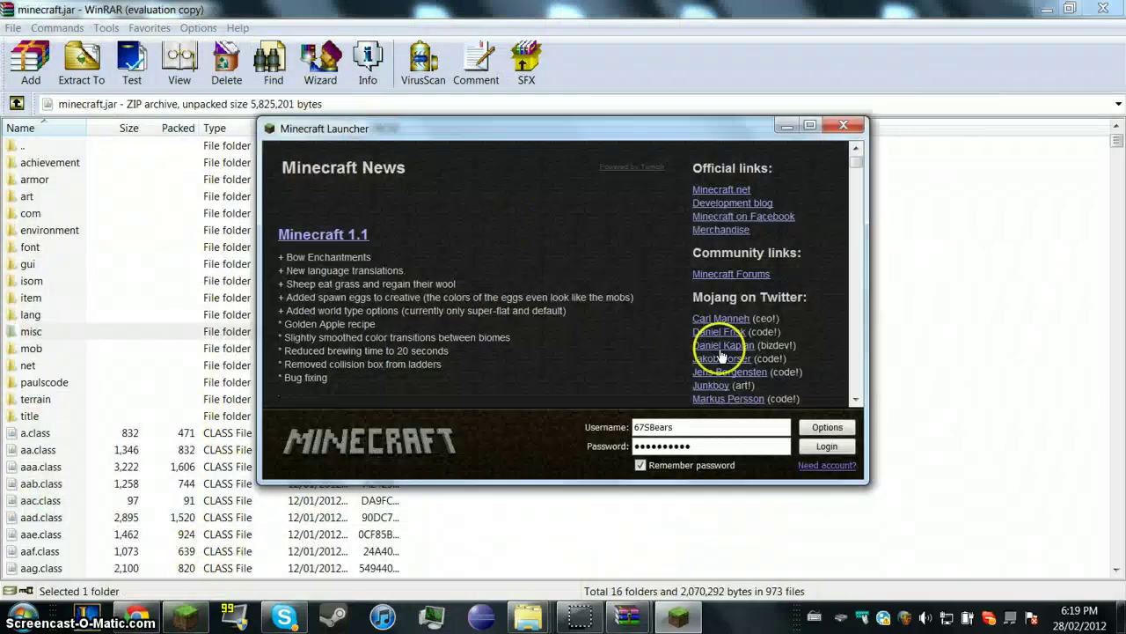
pyautogui.click(825, 450)
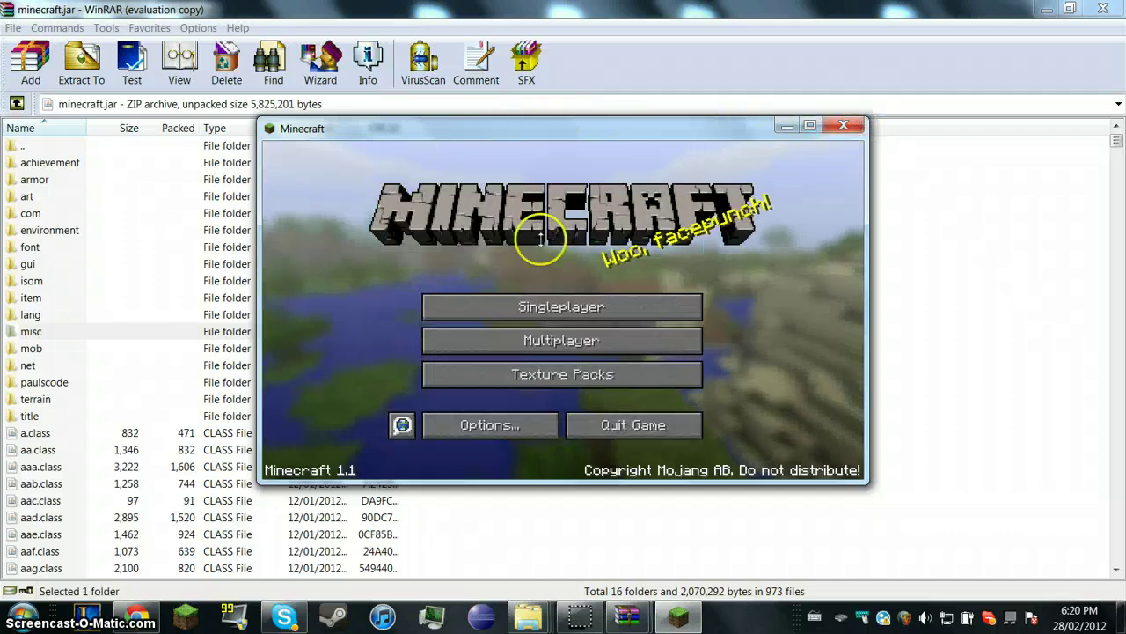
pyautogui.click(642, 310)
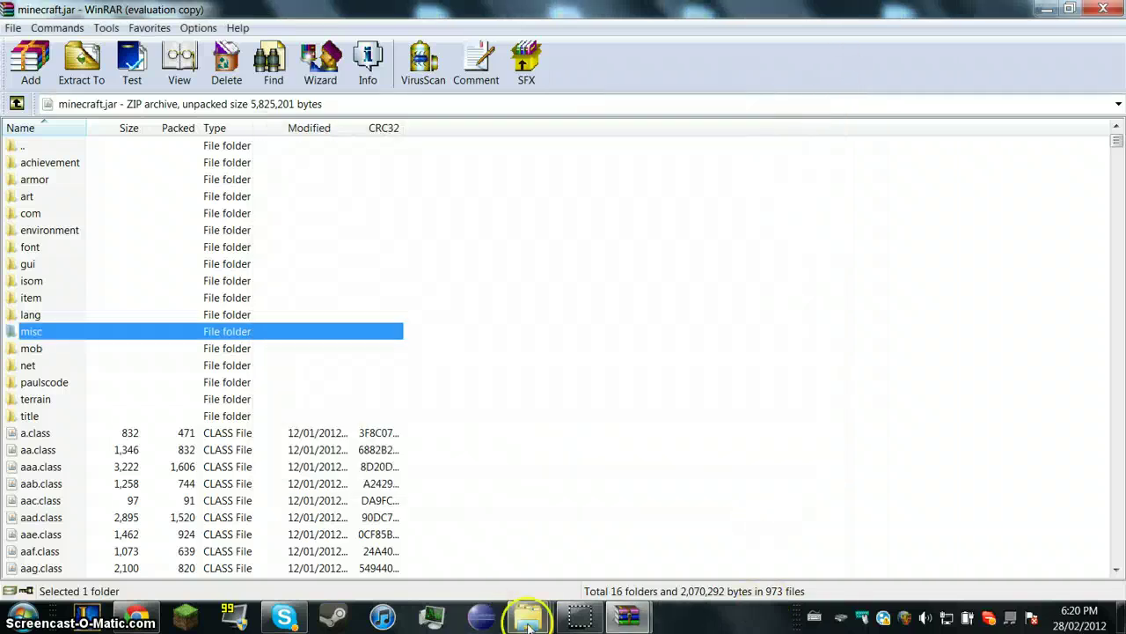
# Open the UraniumMod1.1a archive from the Uranium Mod 1.1 folder, maximize its window and dismiss the licence notice.
pyautogui.click(527, 615)
pyautogui.click(495, 522)
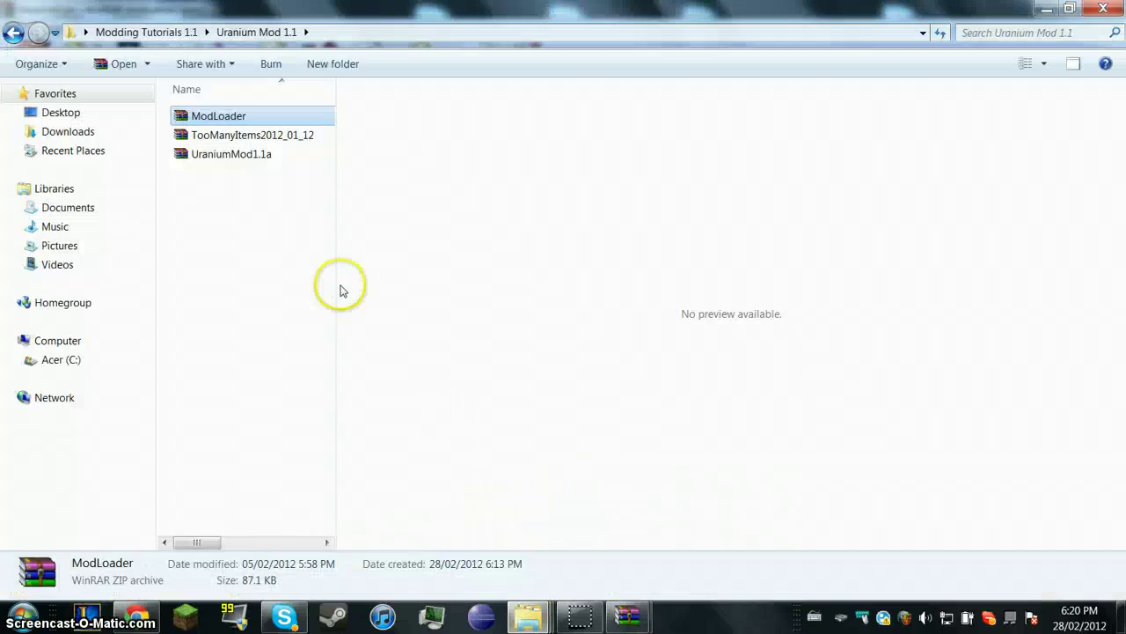
pyautogui.click(284, 238)
pyautogui.click(240, 160)
pyautogui.doubleClick(239, 161)
pyautogui.doubleClick(225, 36)
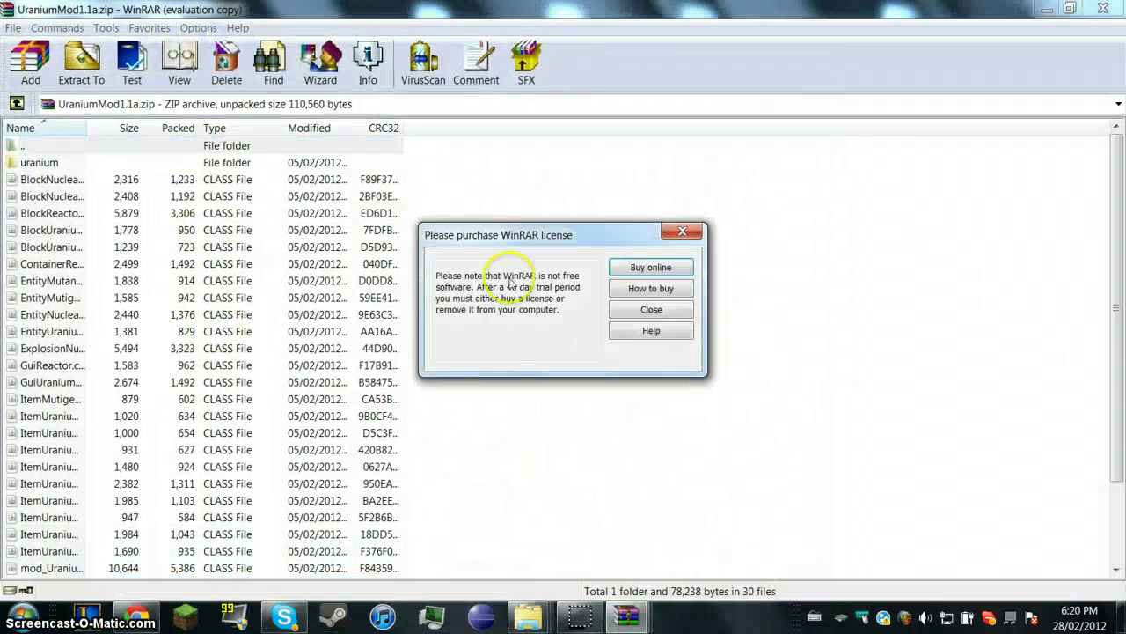
pyautogui.click(651, 310)
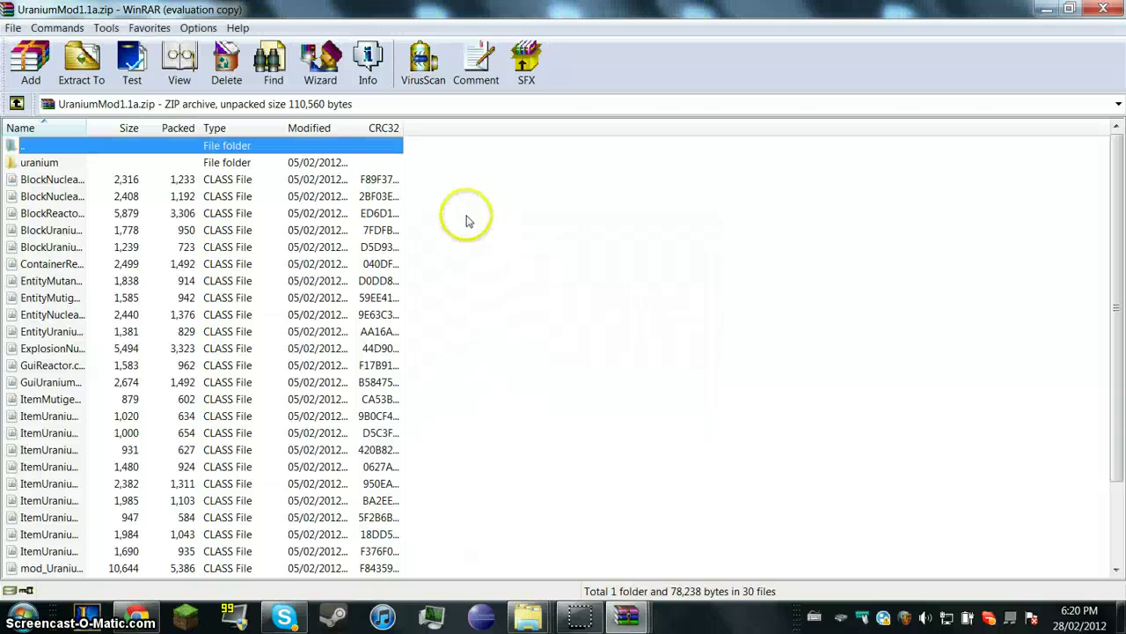
# Copy the uranium folder and all class files from the UraniumMod1.1a archive into minecraft.jar.
pyautogui.moveTo(434, 168); pyautogui.dragTo(414, 576)
pyautogui.moveTo(298, 626); pyautogui.dragTo(304, 616)
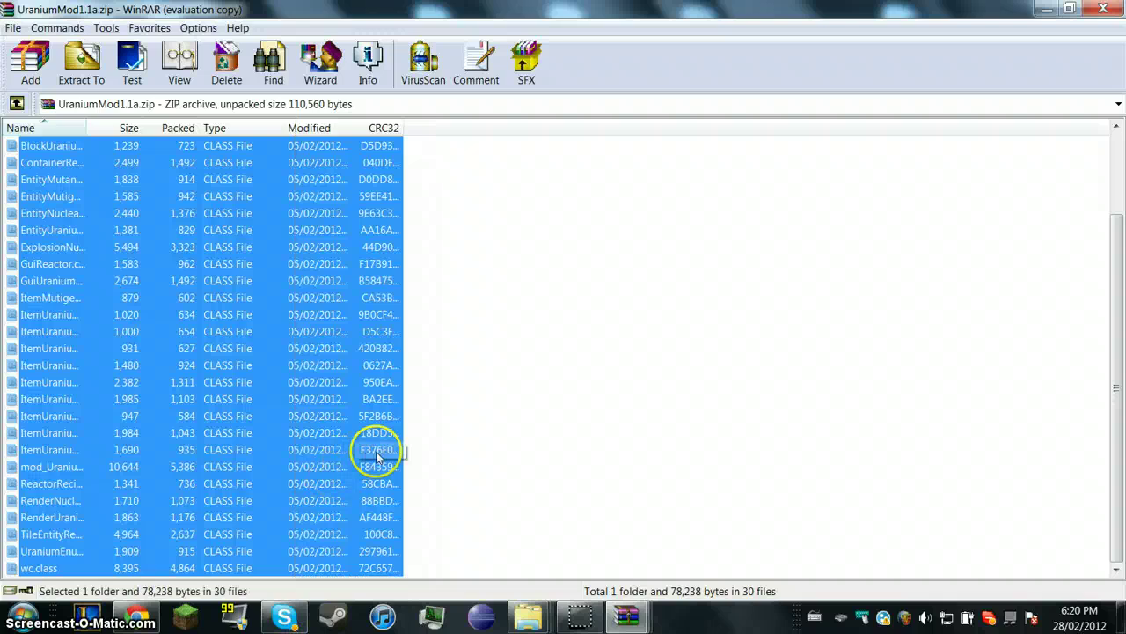
pyautogui.scroll(3, 377, 456)
pyautogui.moveTo(180, 333); pyautogui.dragTo(343, 417)
pyautogui.moveTo(597, 607); pyautogui.dragTo(539, 618)
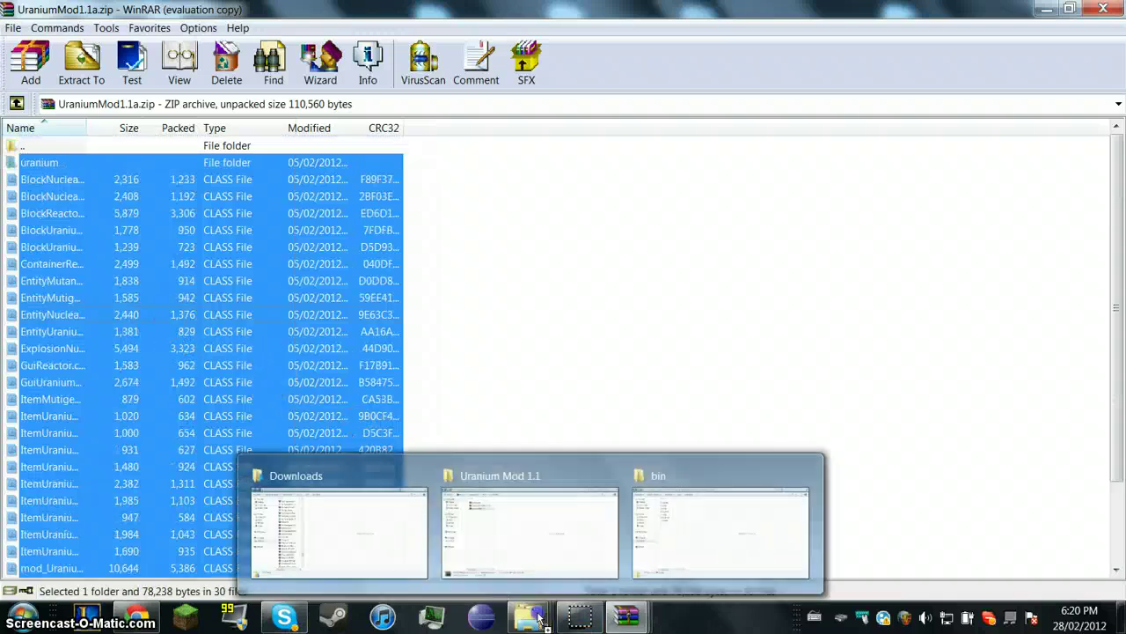
pyautogui.moveTo(607, 616); pyautogui.dragTo(618, 620)
pyautogui.moveTo(553, 598); pyautogui.dragTo(508, 486)
pyautogui.click(533, 449)
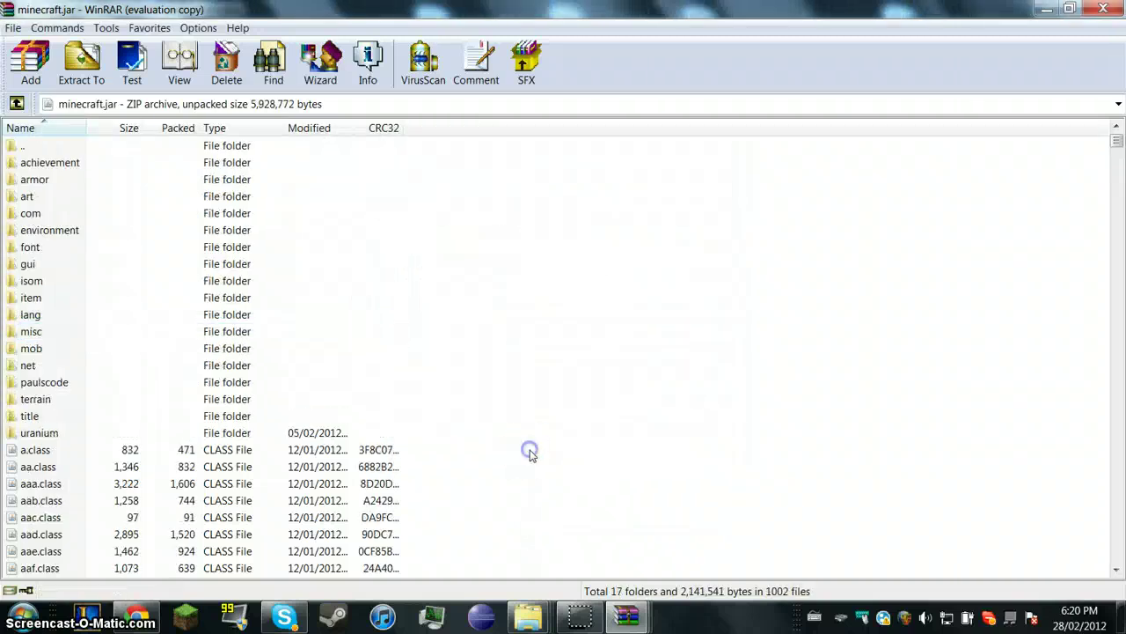
# Launch Minecraft with the remembered account, check the UraniumMod page from the maximized main menu, and leave the game.
pyautogui.click(195, 622)
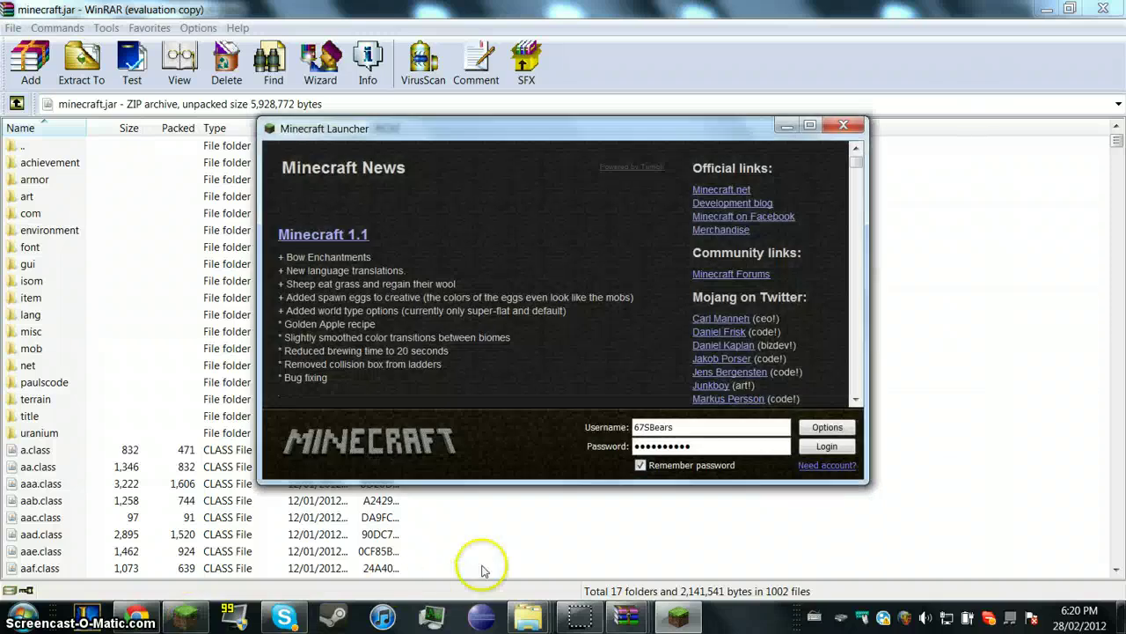
pyautogui.click(825, 451)
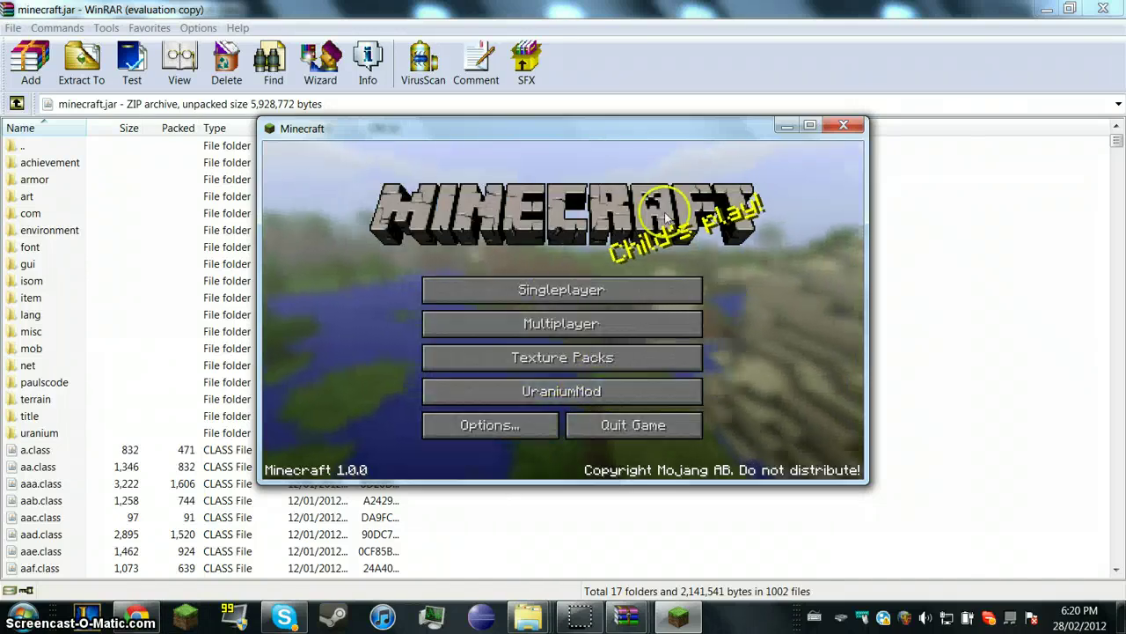
pyautogui.doubleClick(534, 134)
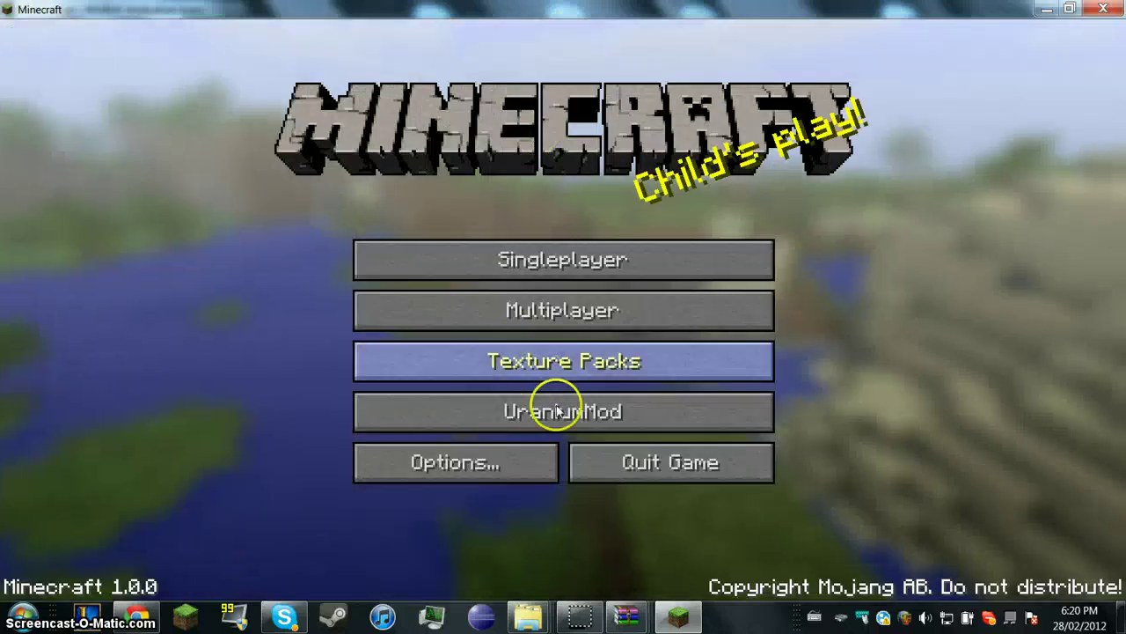
pyautogui.click(560, 412)
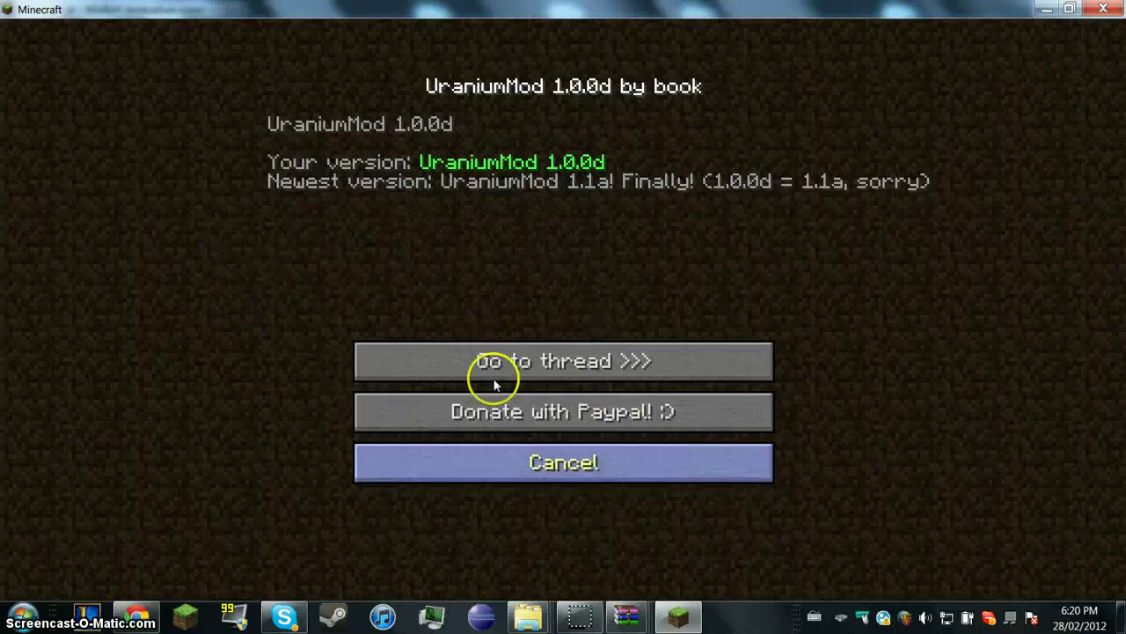
pyautogui.click(573, 490)
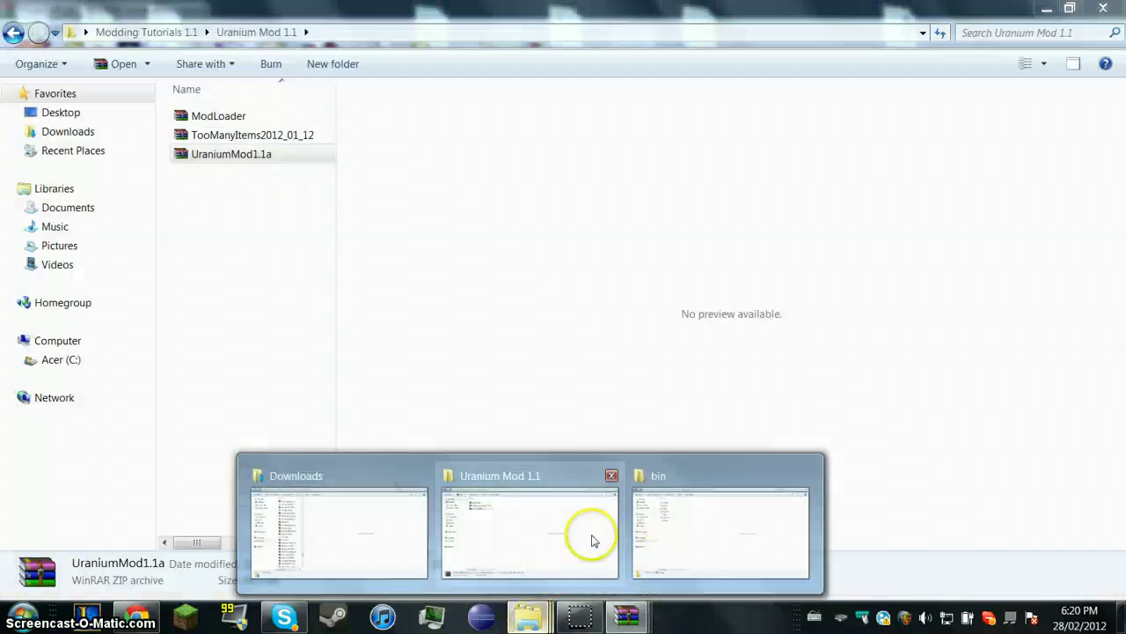
# Open the TooManyItems2012_01_12 archive from the Uranium Mod 1.1 folder, maximize its window and dismiss the licence notice.
pyautogui.click(572, 532)
pyautogui.click(246, 216)
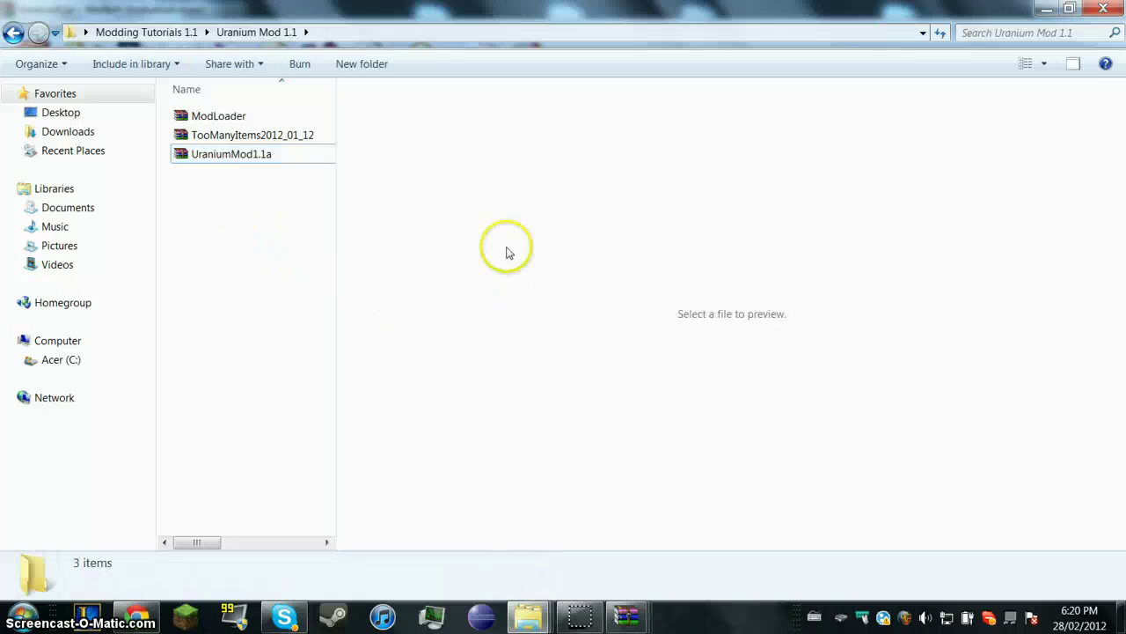
pyautogui.moveTo(270, 135); pyautogui.dragTo(284, 214)
pyautogui.click(285, 184)
pyautogui.click(268, 138)
pyautogui.doubleClick(268, 136)
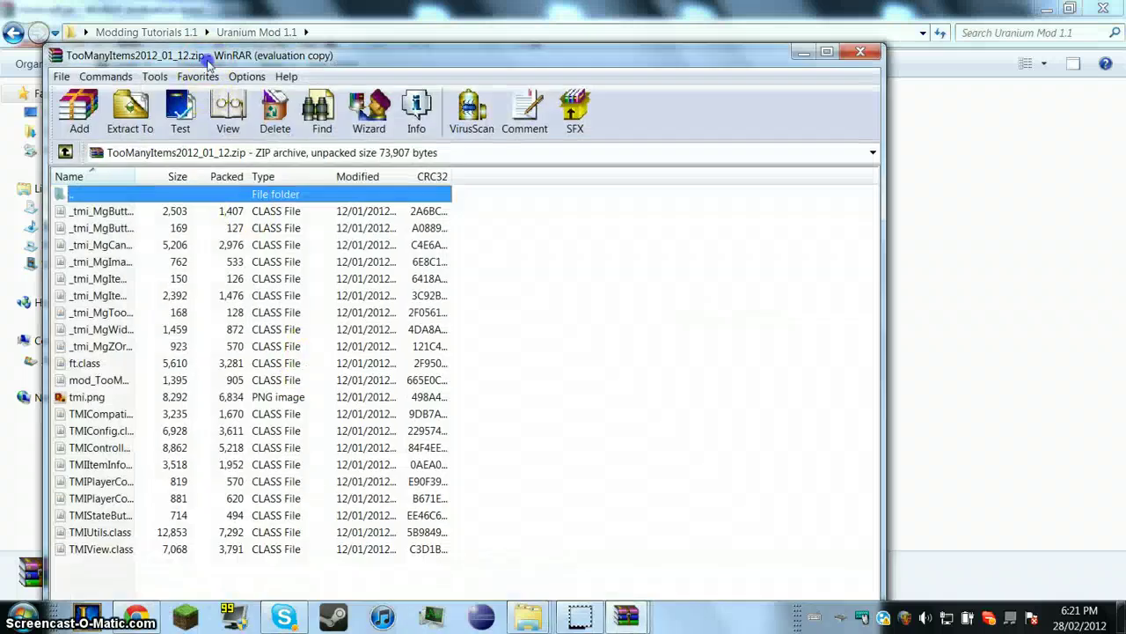
pyautogui.doubleClick(208, 64)
pyautogui.click(648, 329)
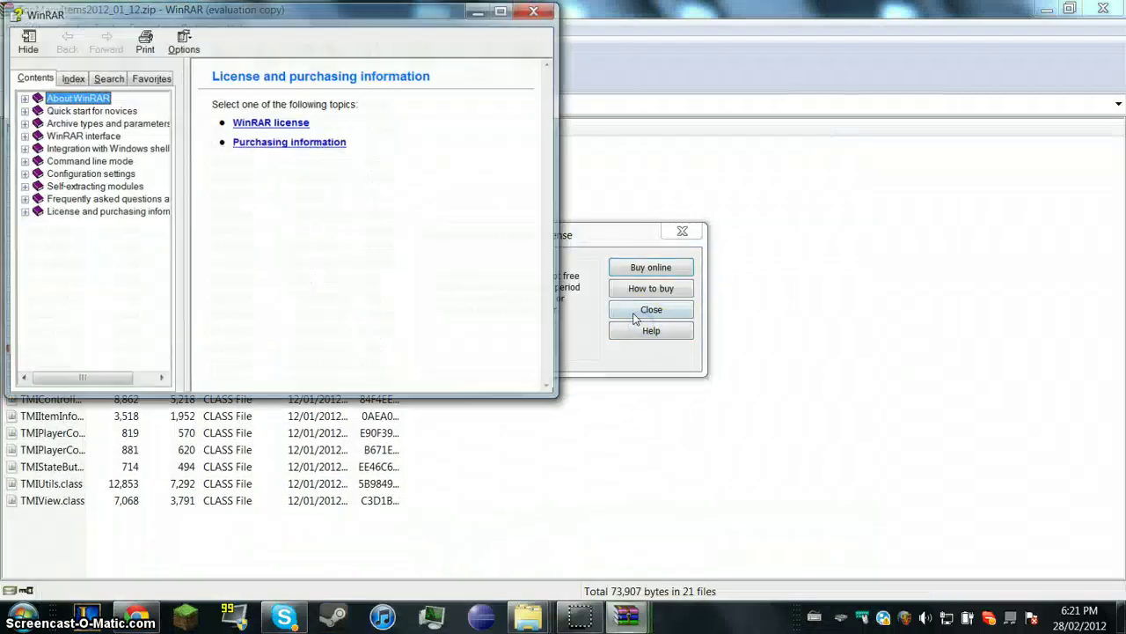
pyautogui.click(533, 14)
pyautogui.click(675, 314)
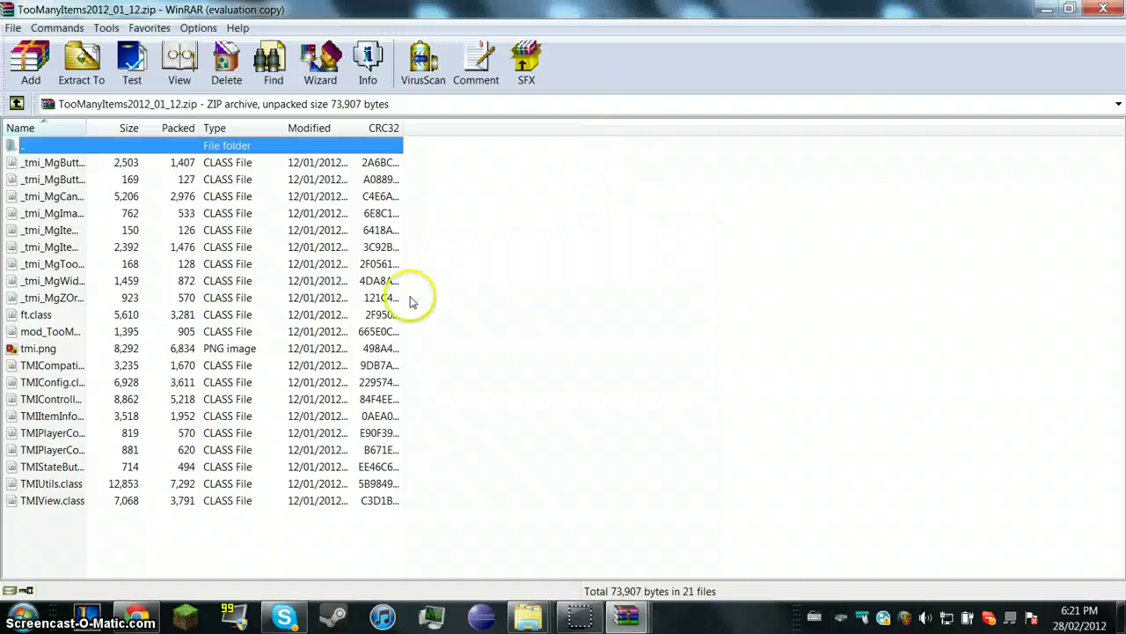
# Copy all class files and tmi.png from the TooManyItems2012_01_12 archive into minecraft.jar.
pyautogui.moveTo(220, 535); pyautogui.dragTo(578, 525)
pyautogui.moveTo(627, 616)
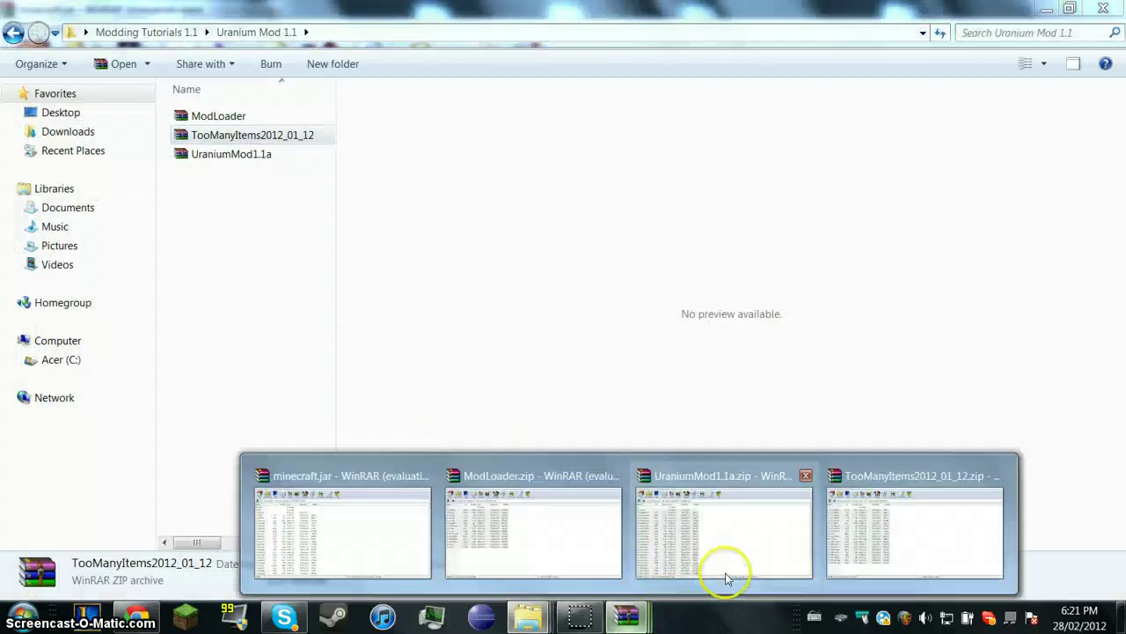
pyautogui.click(850, 538)
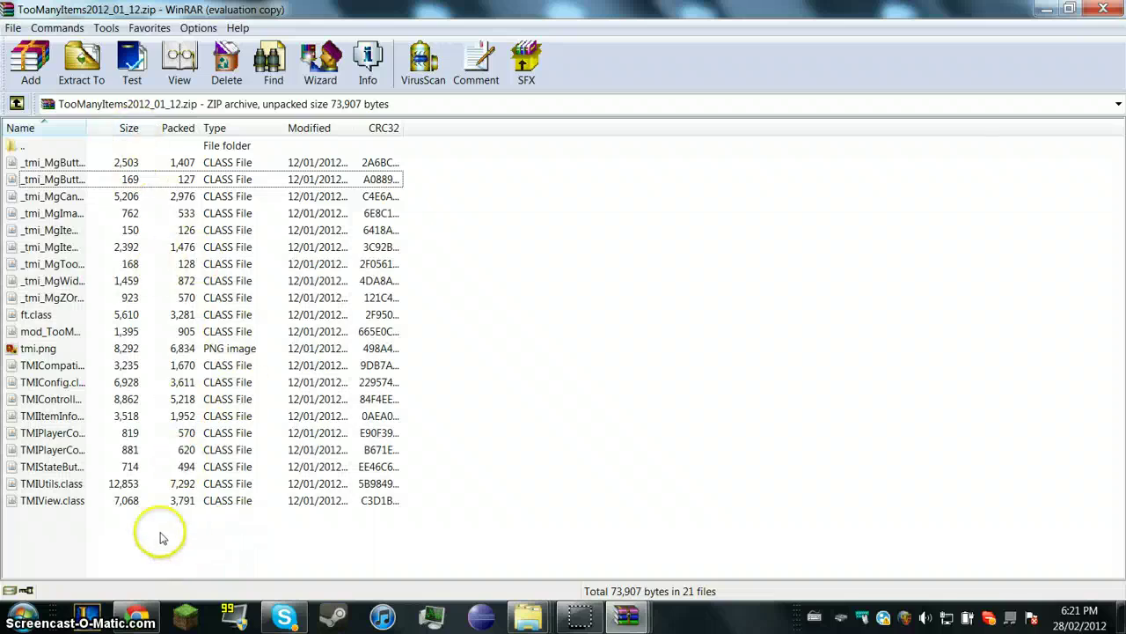
pyautogui.moveTo(160, 526); pyautogui.dragTo(75, 174)
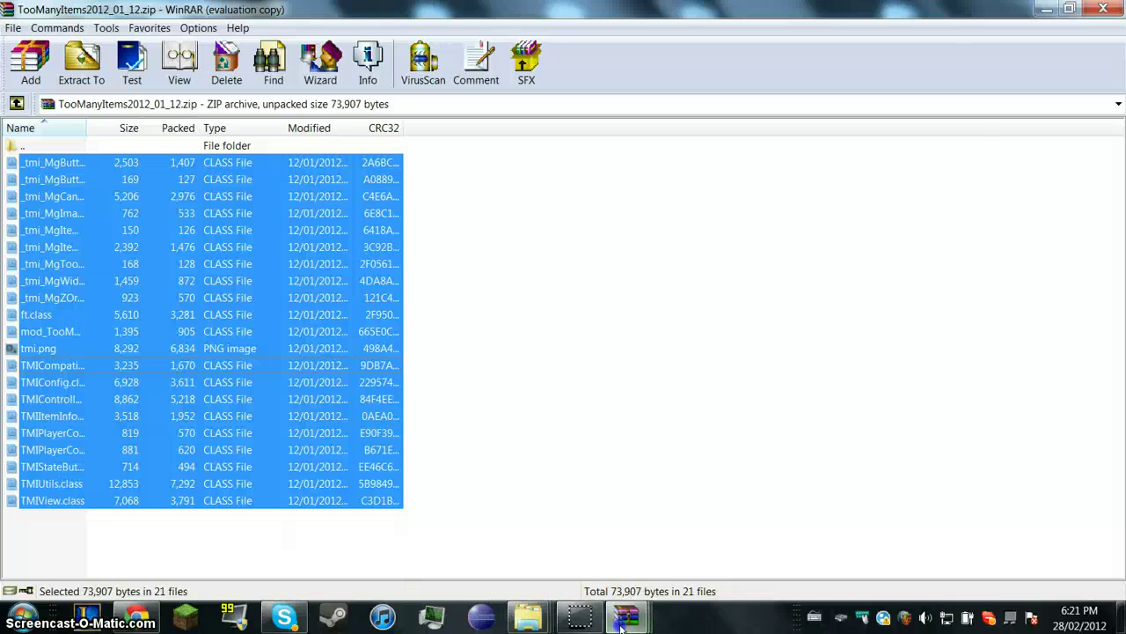
pyautogui.moveTo(615, 623)
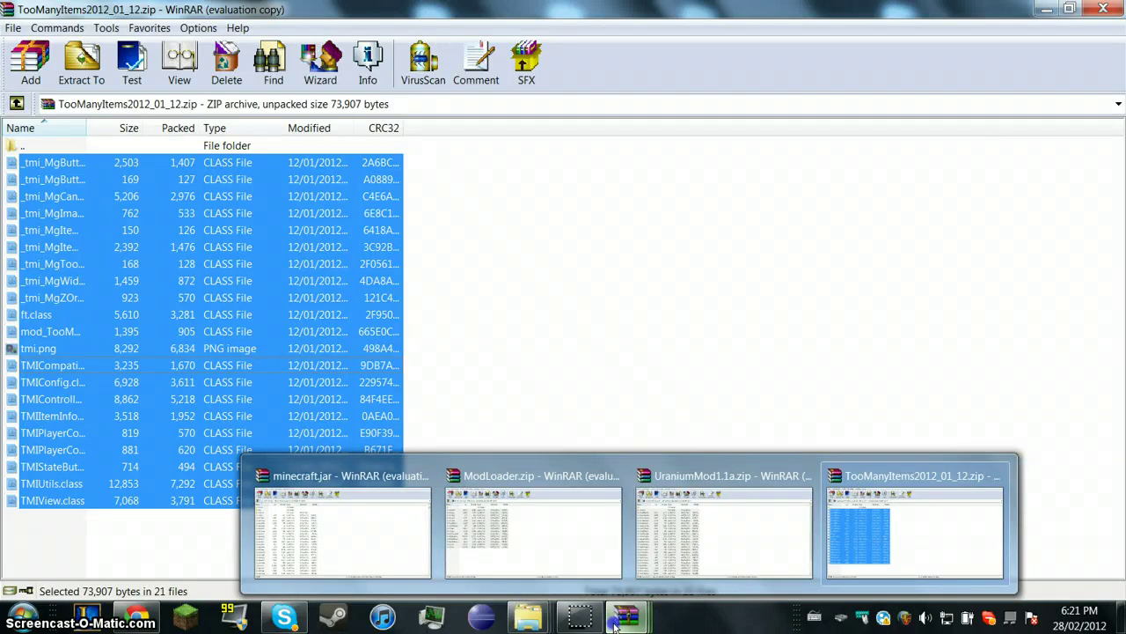
pyautogui.moveTo(586, 551); pyautogui.dragTo(519, 521)
pyautogui.click(532, 452)
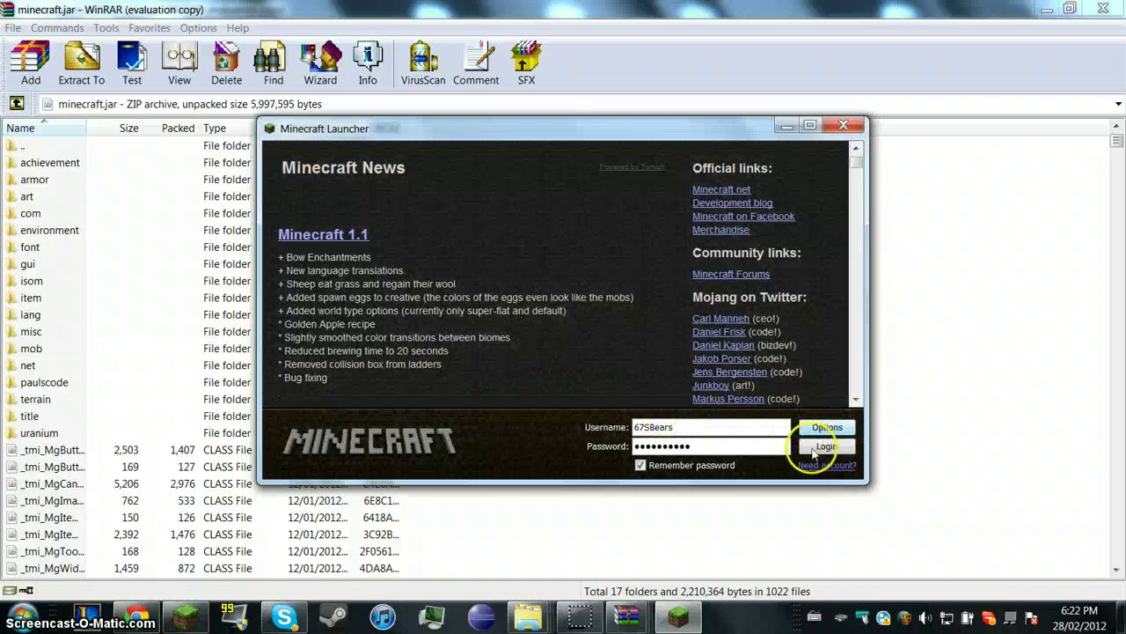
# Log in to Minecraft with the remembered account, maximize the game window and begin a new singleplayer world.
pyautogui.click(814, 450)
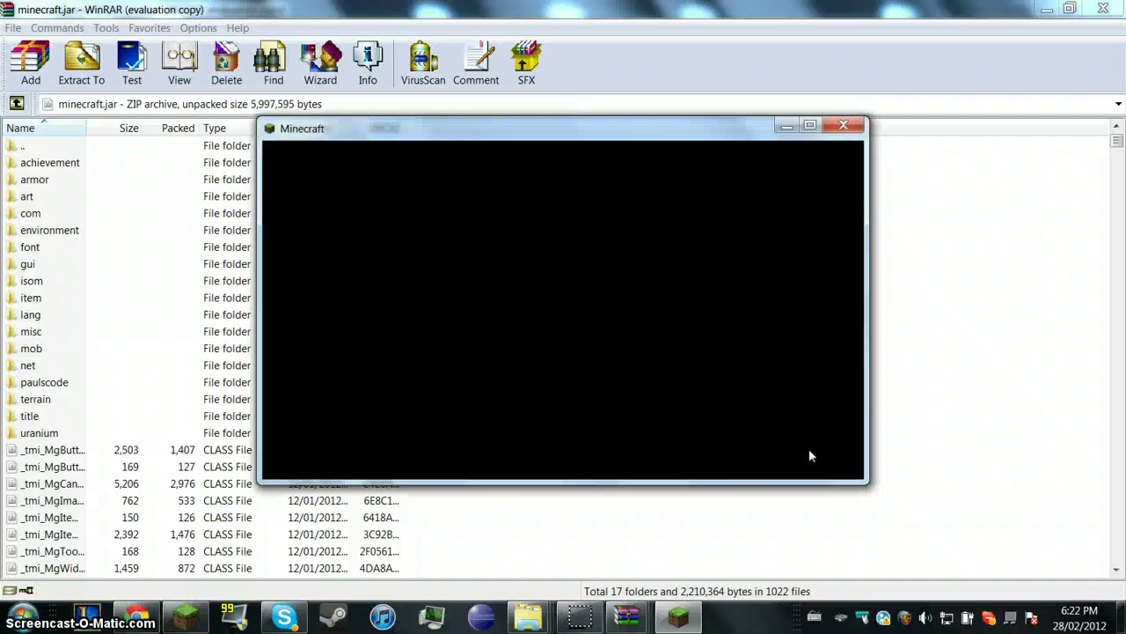
pyautogui.doubleClick(484, 127)
pyautogui.click(402, 256)
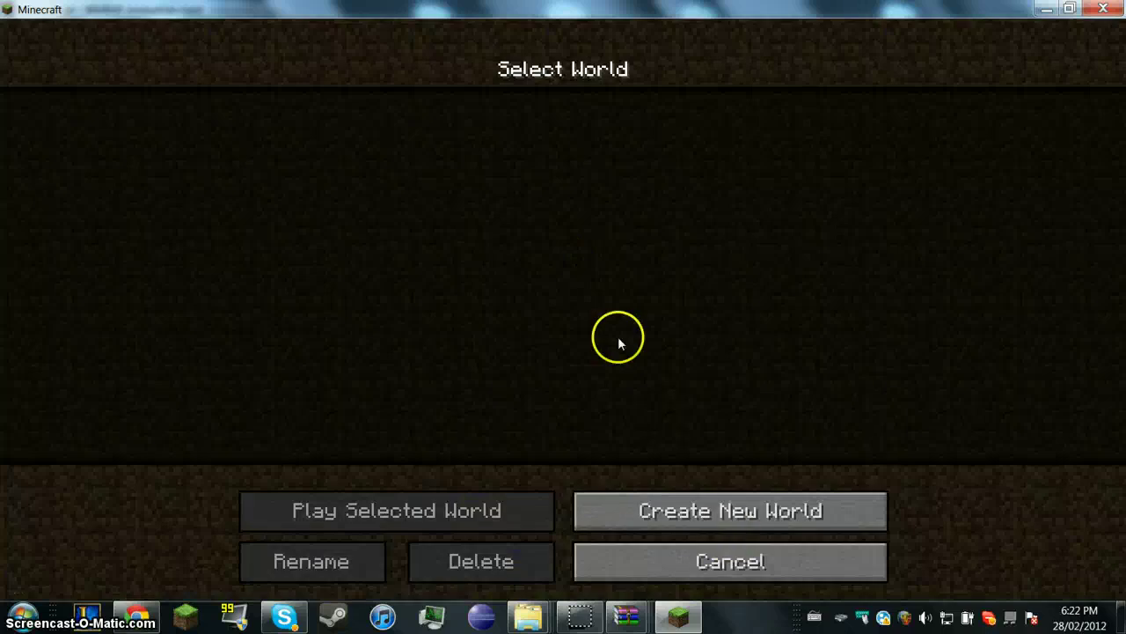
pyautogui.click(720, 519)
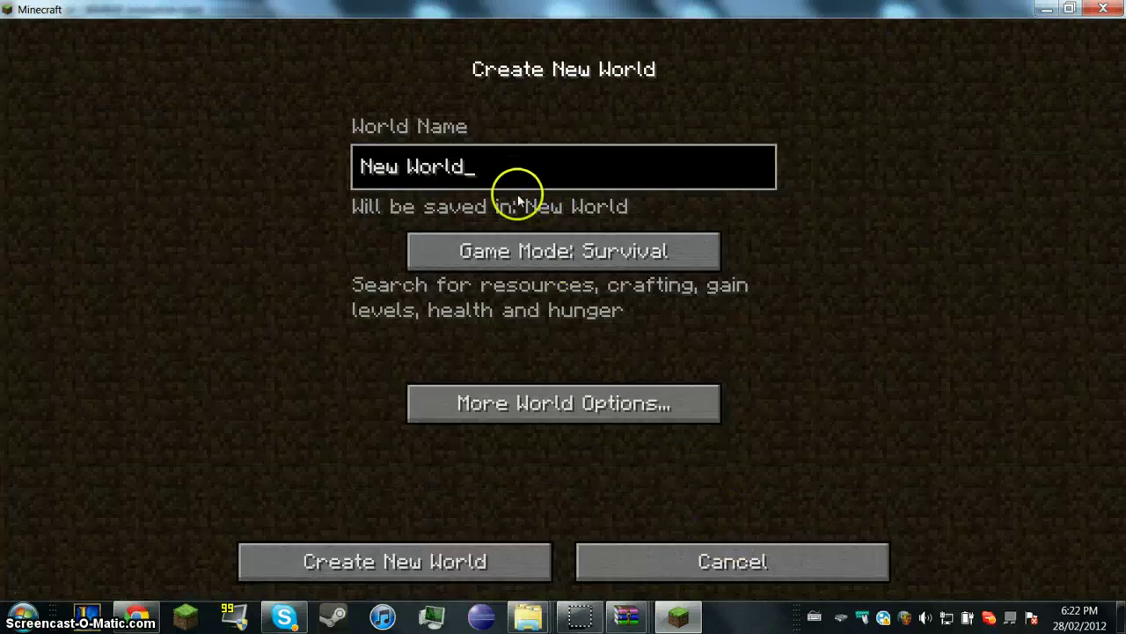
# Name the new world Ducks and create it in Survival mode.
pyautogui.press('BackSpace')
pyautogui.press('BackSpace')
pyautogui.press('BackSpace')
pyautogui.press('BackSpace')
pyautogui.press('BackSpace')
pyautogui.press('BackSpace')
pyautogui.press('BackSpace')
pyautogui.press('BackSpace')
pyautogui.write('N')
pyautogui.press('BackSpace')
pyautogui.write('Ducks')
pyautogui.press('Return')
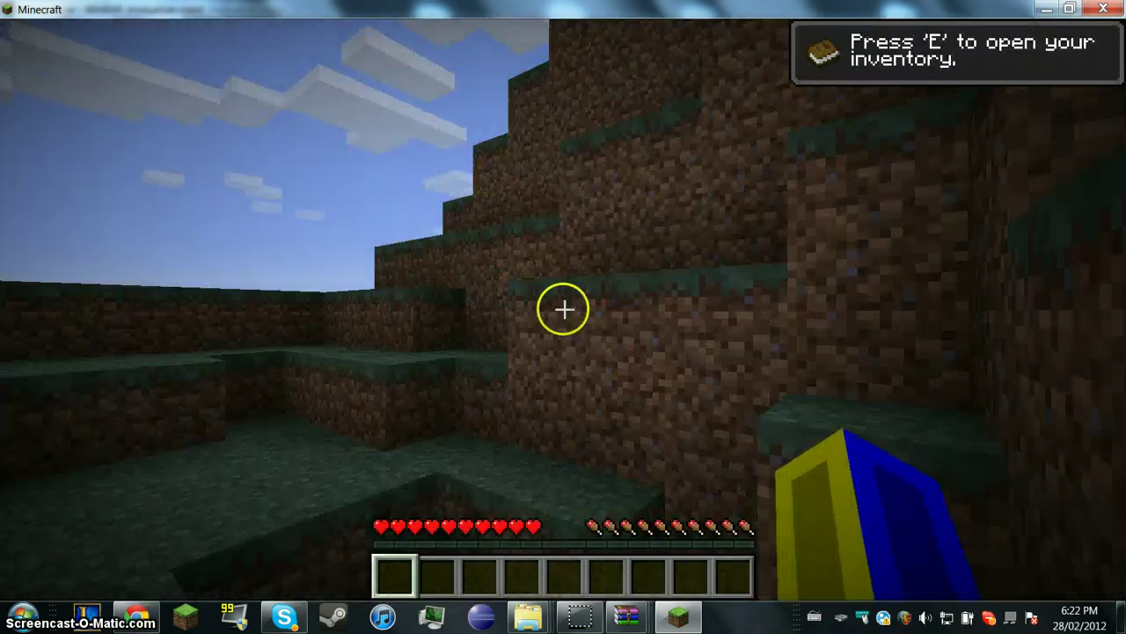
# Walk along the grassy hillside beside the water and jump up to the next ledge.
pyautogui.click(564, 308)
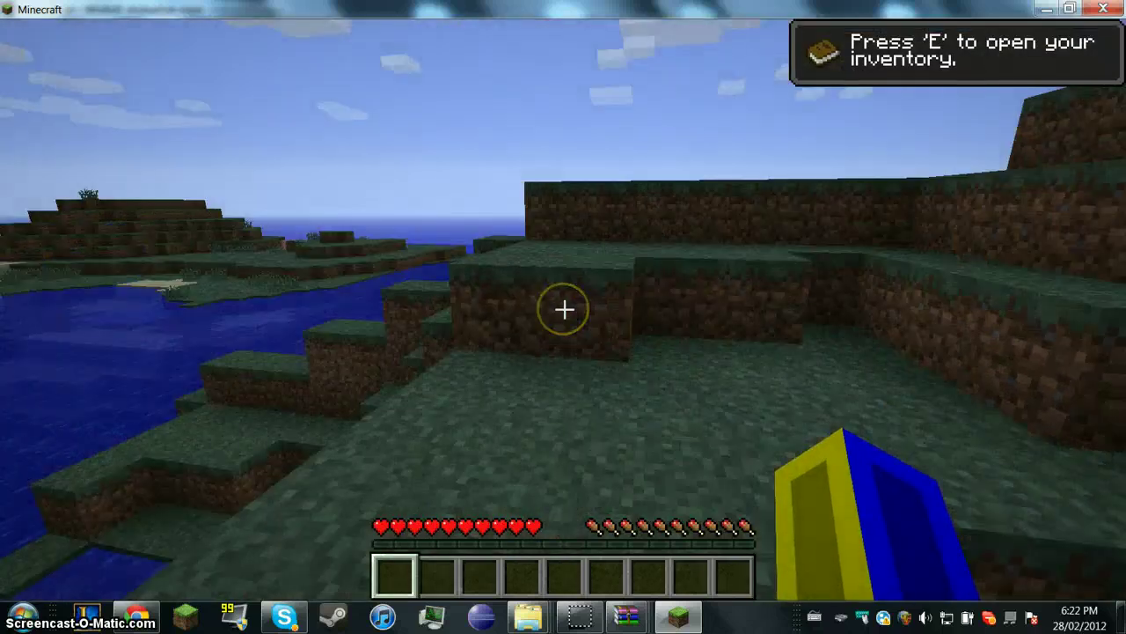
pyautogui.click(564, 309)
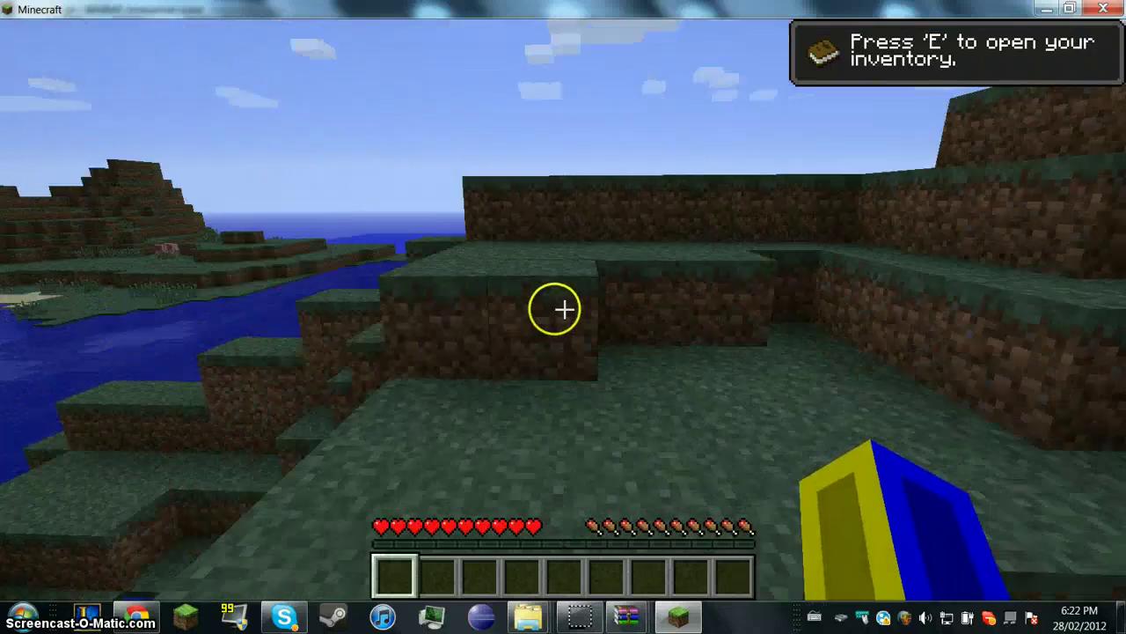
pyautogui.click(564, 309)
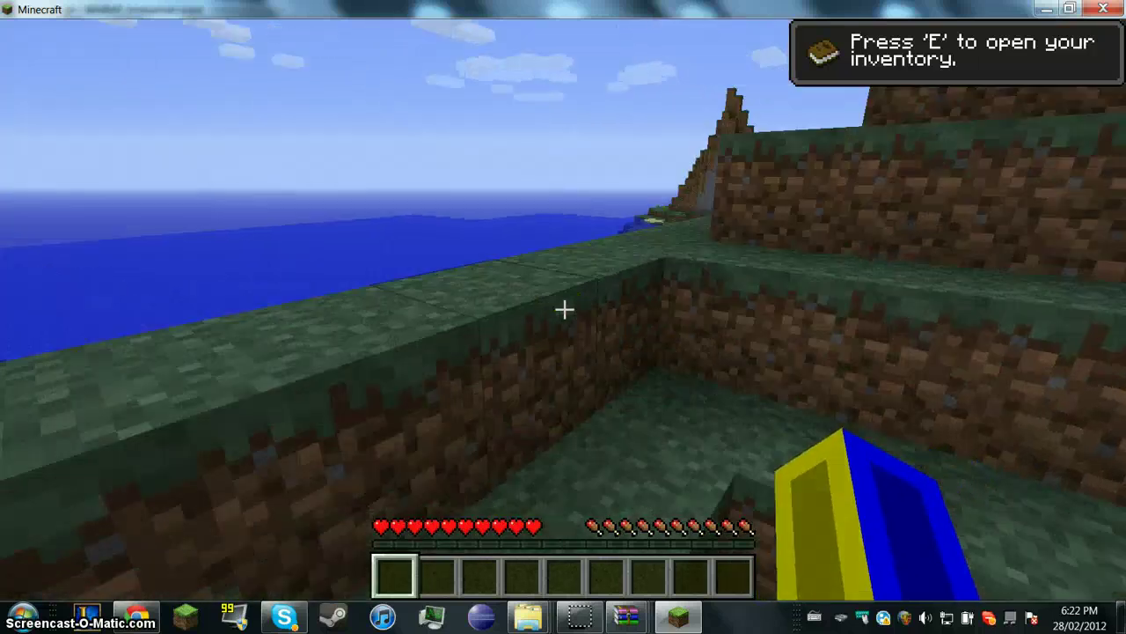
pyautogui.click(564, 309)
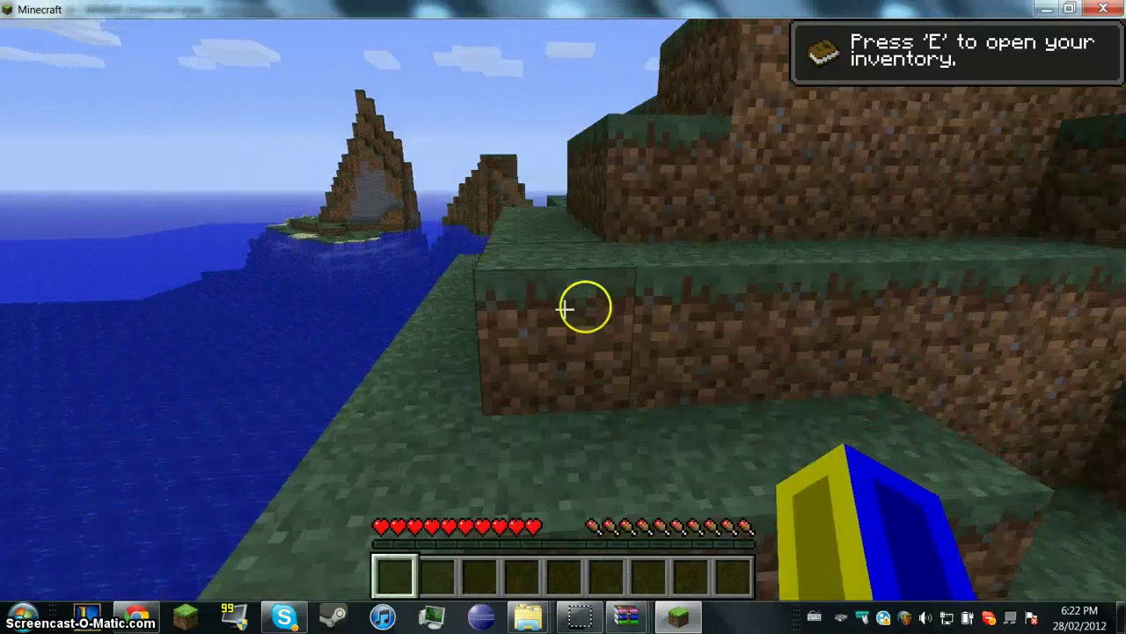
pyautogui.click(564, 309)
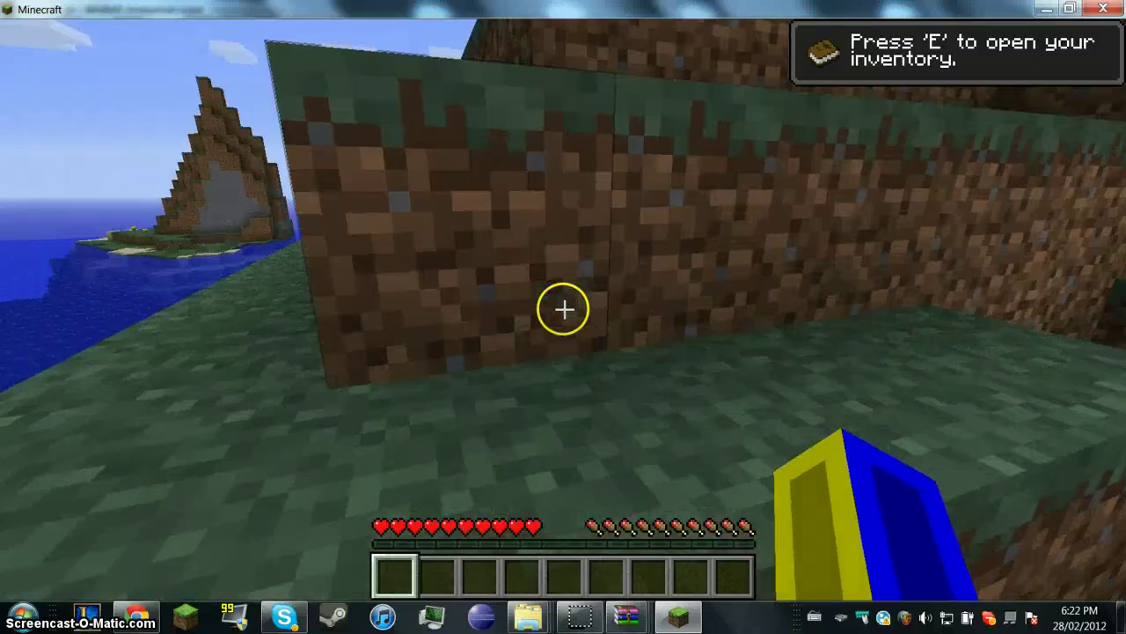
pyautogui.press('space')
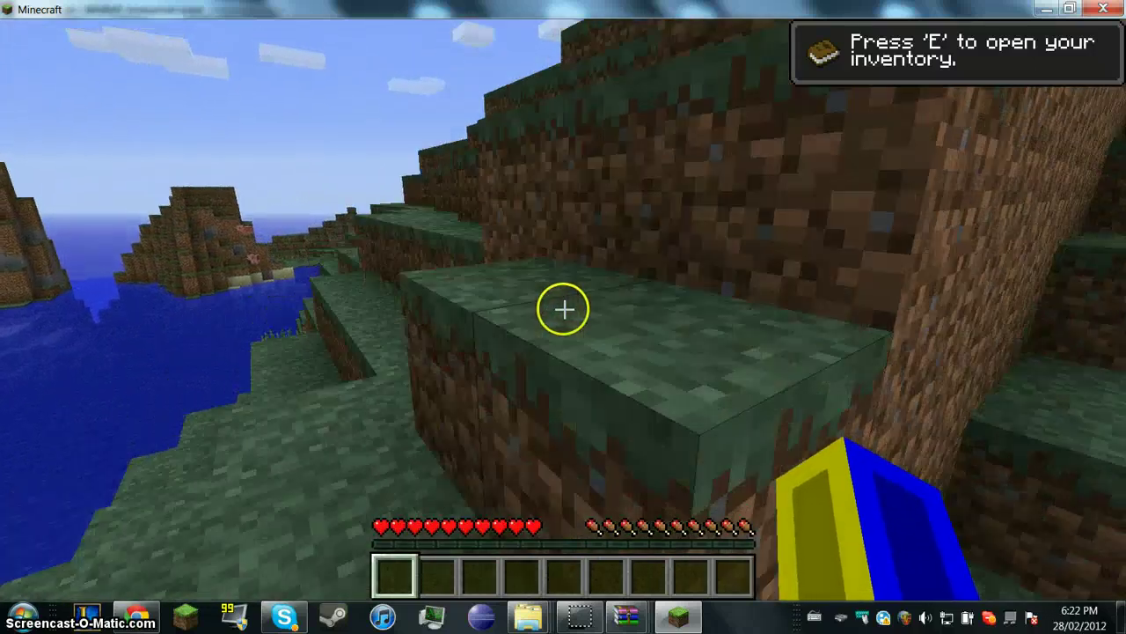
# Add stacks of the uranium mod blocks from TooManyItems page 2 to the inventory, including the Block of Uranium and Nuclear Reactor.
pyautogui.press('e')
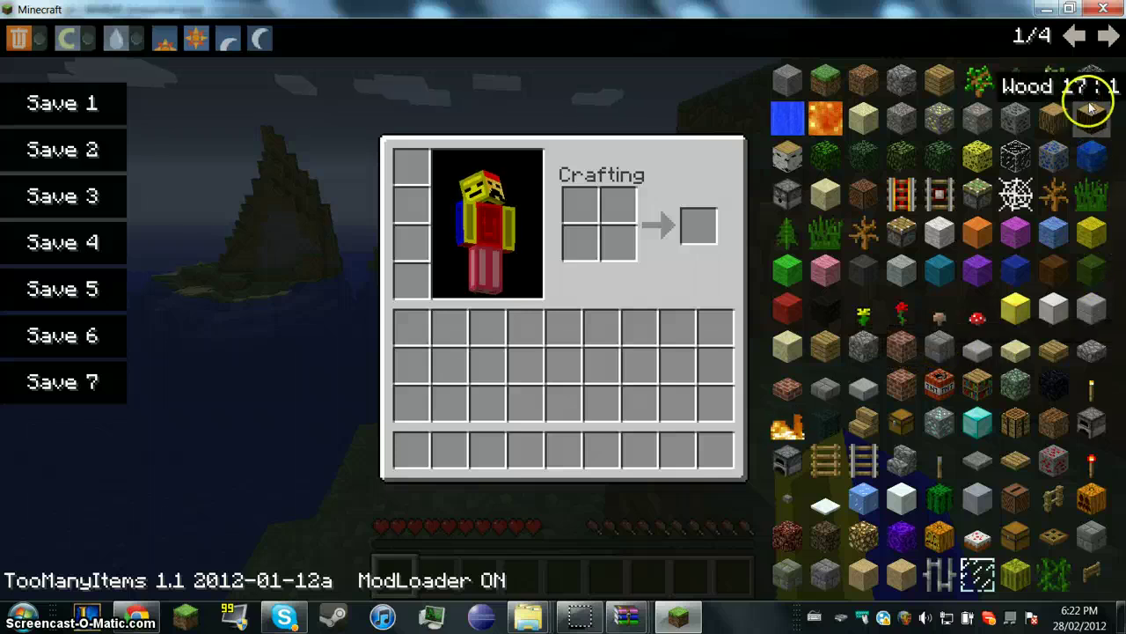
pyautogui.click(1108, 36)
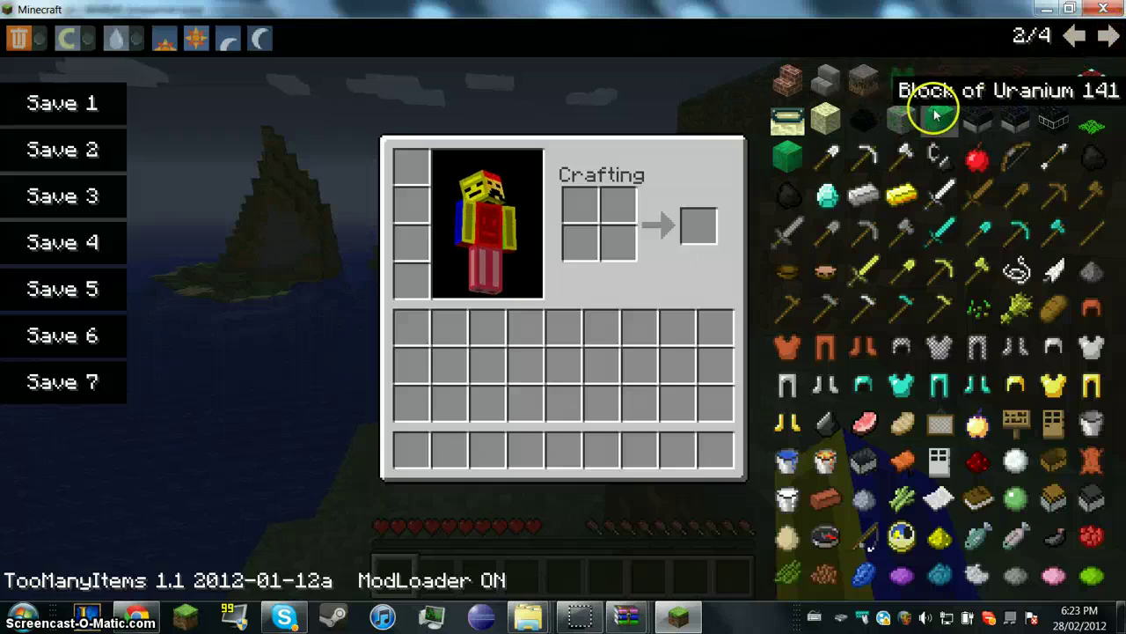
pyautogui.click(895, 114)
pyautogui.click(952, 117)
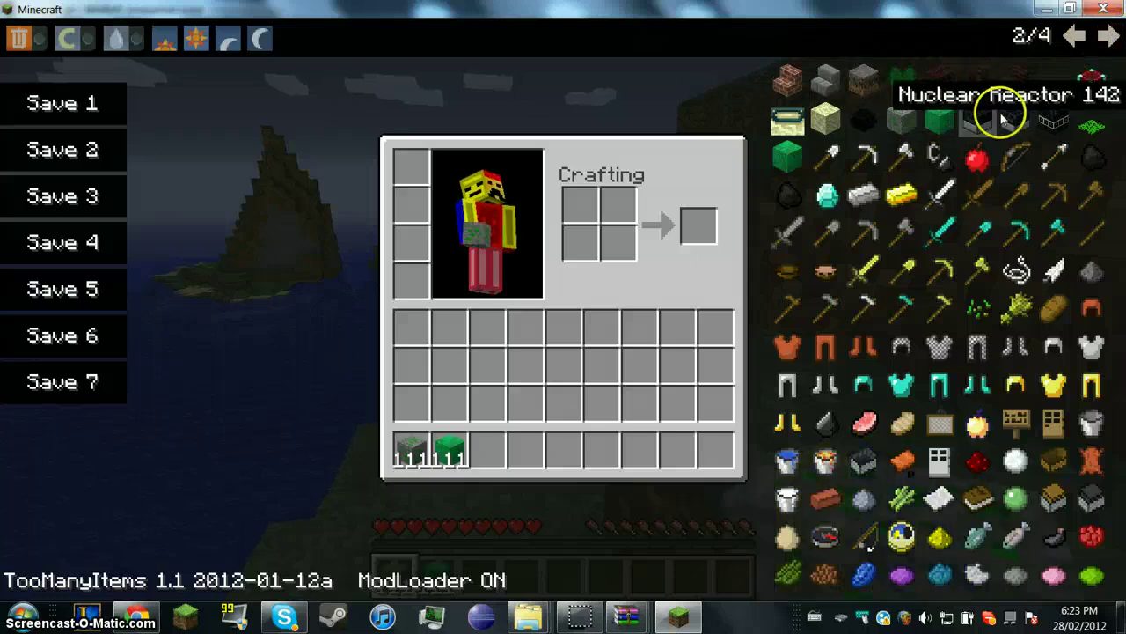
pyautogui.click(977, 118)
pyautogui.click(1015, 119)
pyautogui.click(1053, 118)
pyautogui.click(1092, 123)
pyautogui.click(1092, 123)
# Add the green mask and the Uranium Paxel from TooManyItems page 3 to the inventory and return to the game.
pyautogui.click(1107, 39)
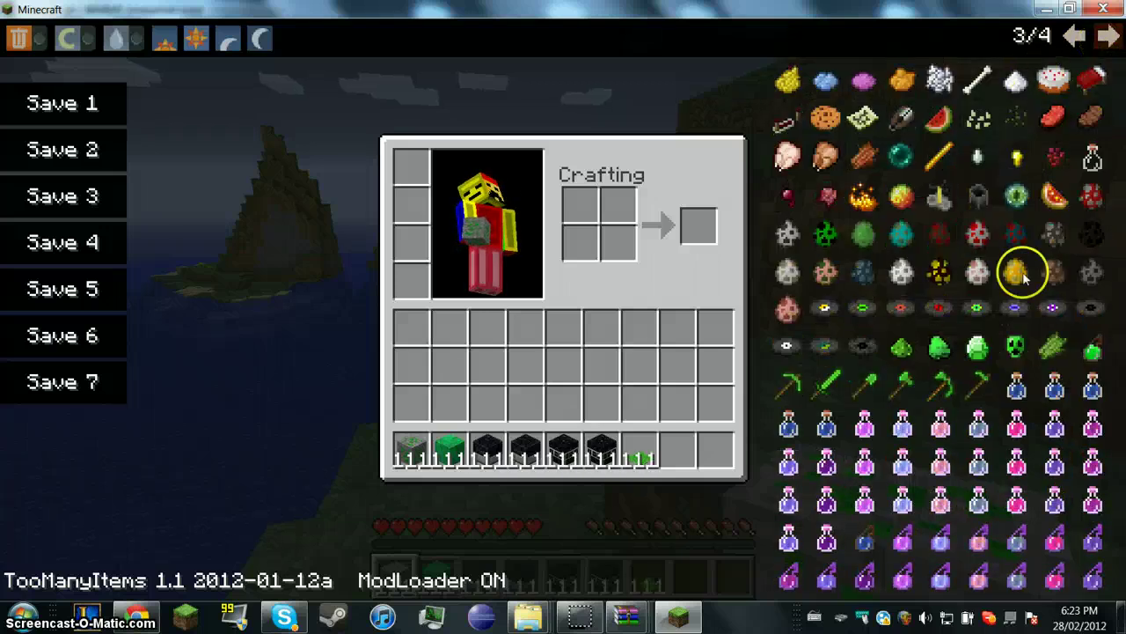
pyautogui.click(1016, 345)
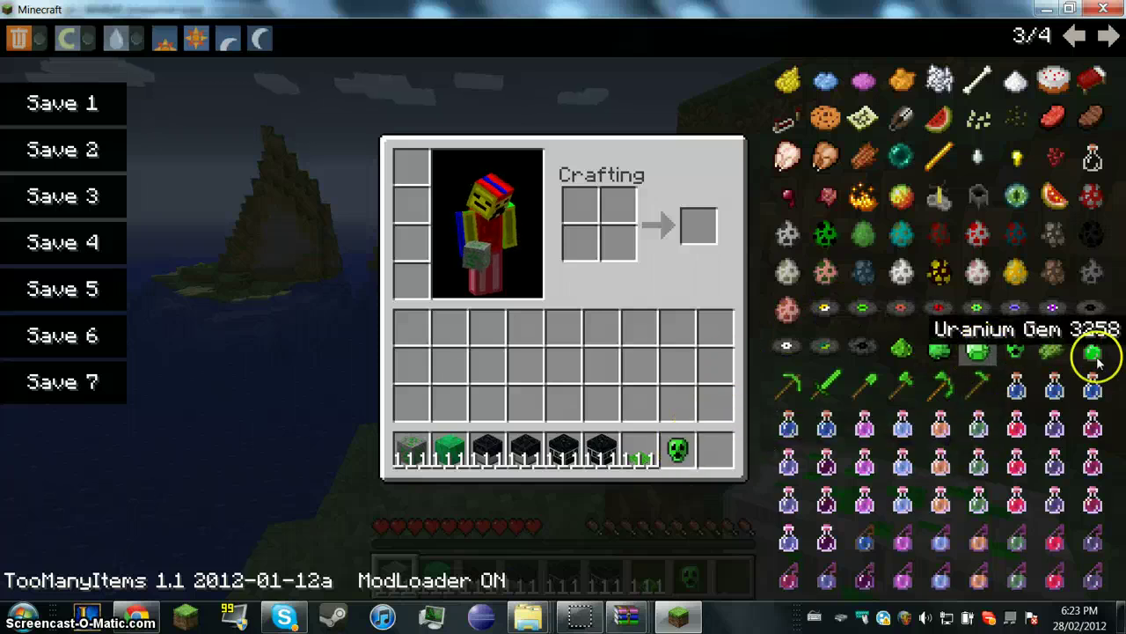
pyautogui.click(1112, 37)
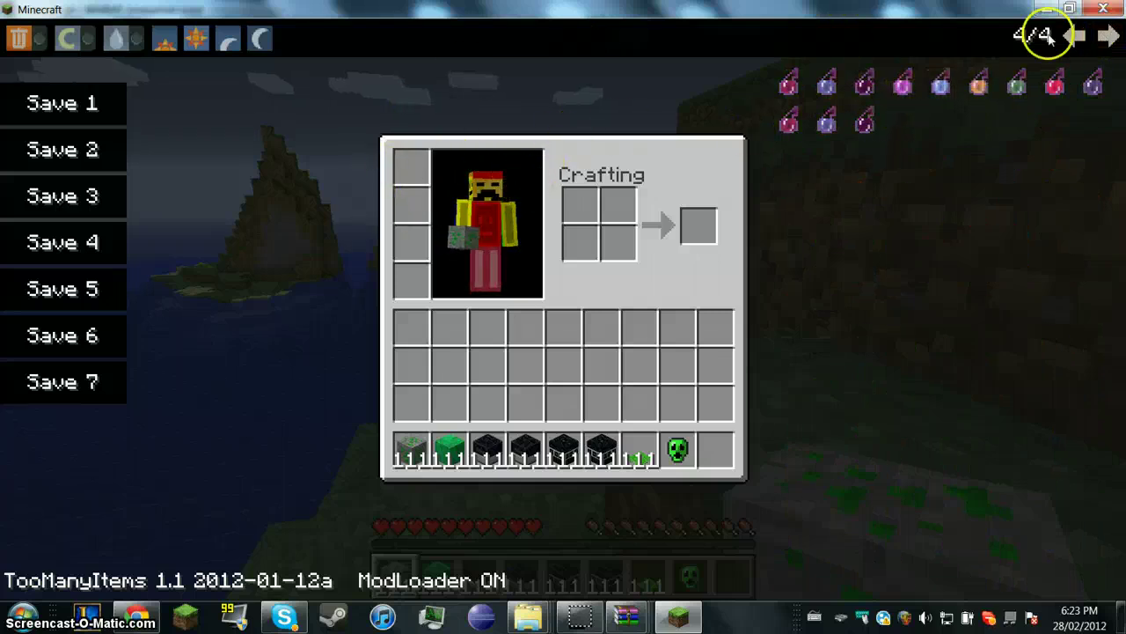
pyautogui.click(1074, 36)
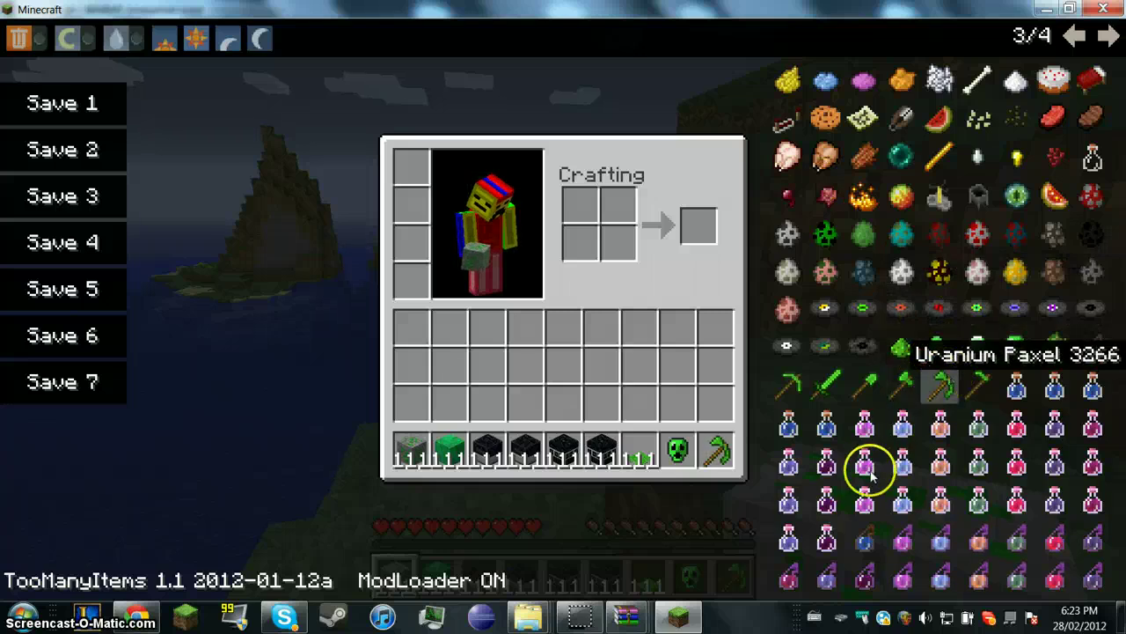
pyautogui.press('e')
# Equip the Uranium Paxel and dig through the hillside's grass, dirt and stone blocks.
pyautogui.scroll(-3, 563, 305)
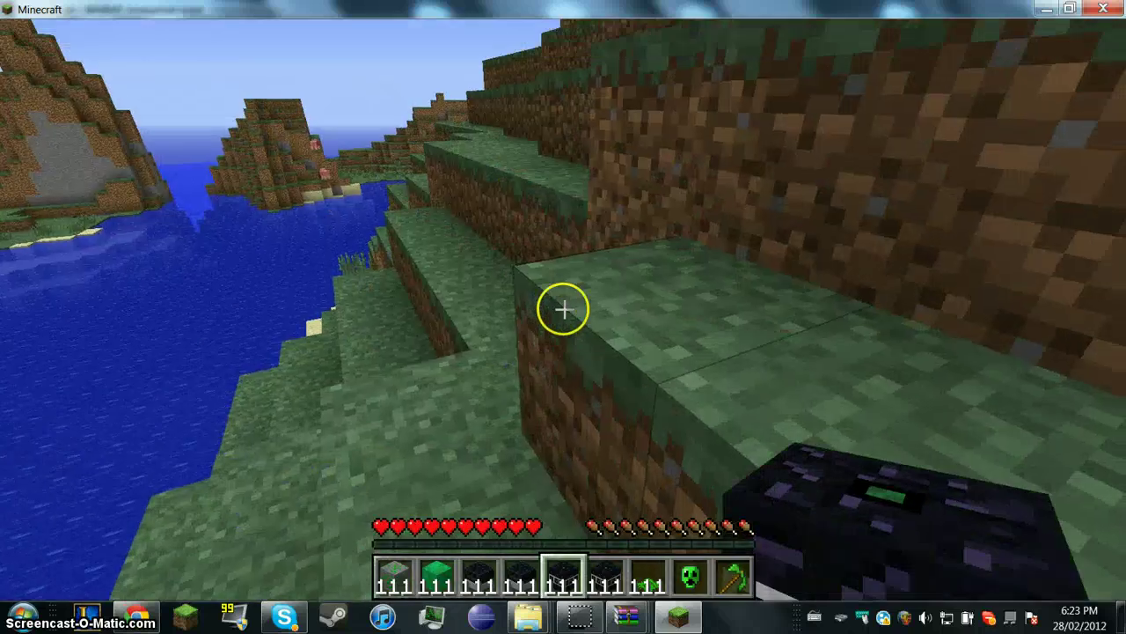
pyautogui.scroll(-4, 563, 308)
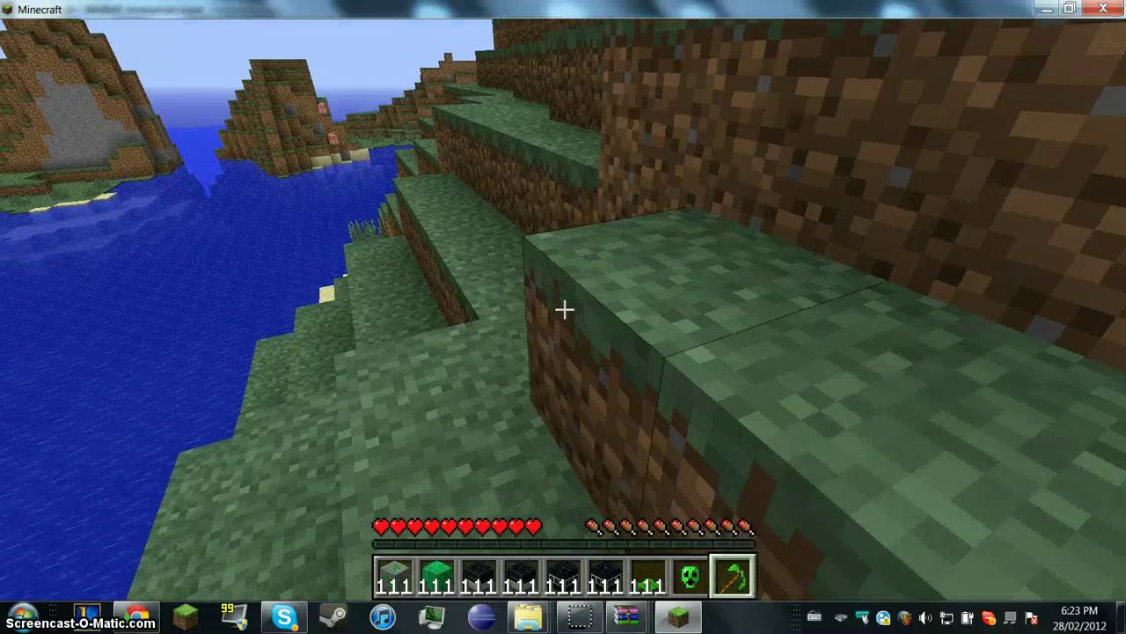
pyautogui.click(563, 308)
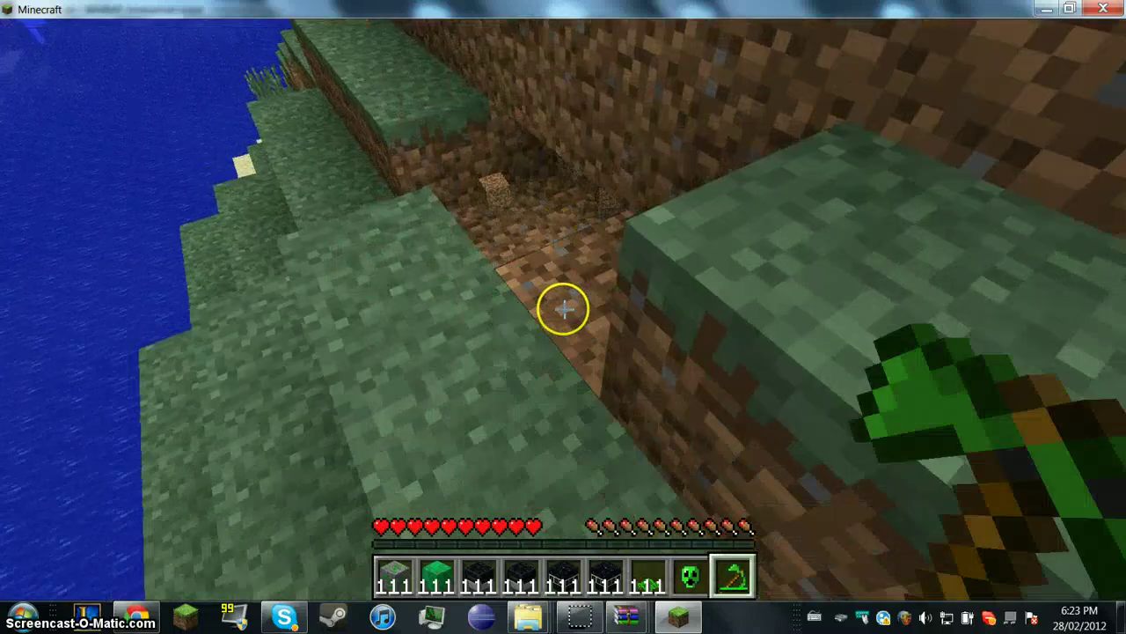
pyautogui.click(563, 308)
pyautogui.click(564, 310)
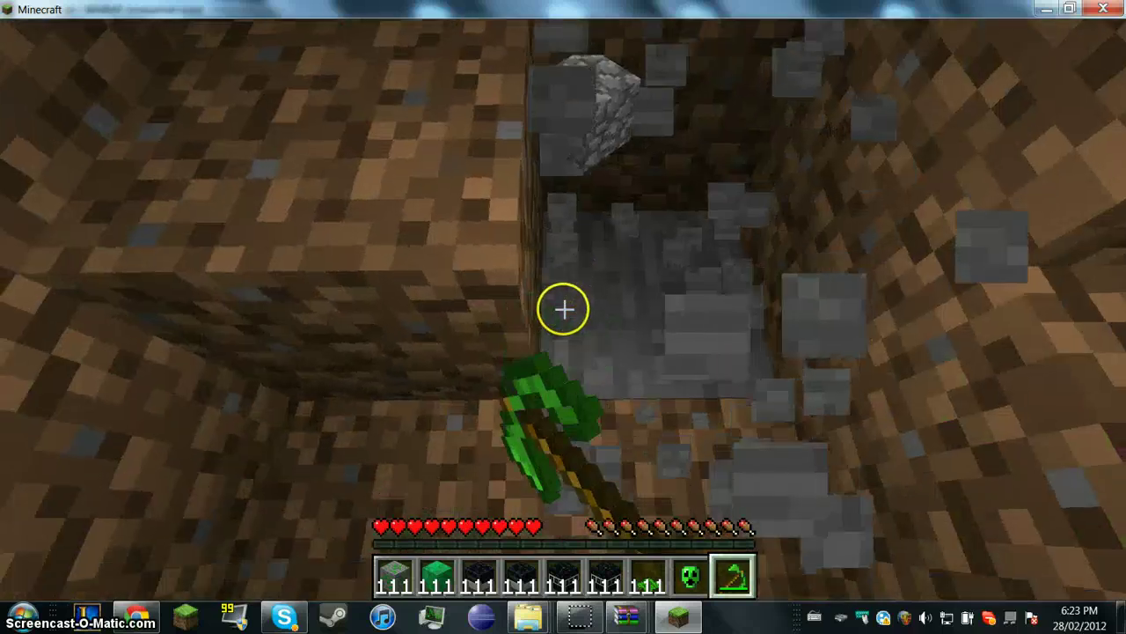
pyautogui.click(564, 310)
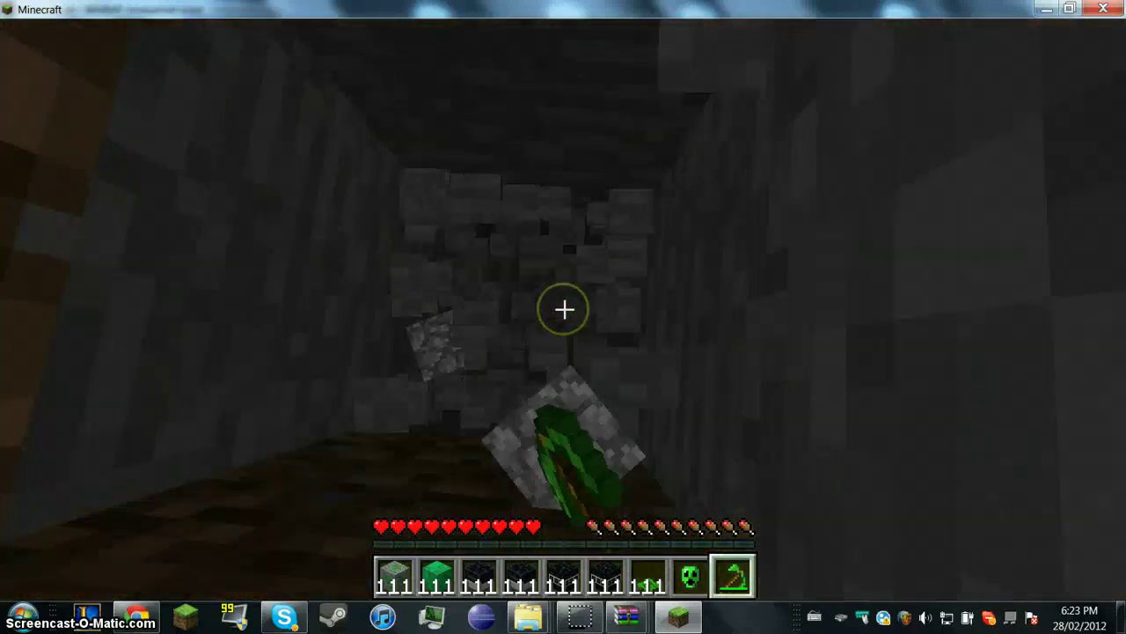
pyautogui.click(564, 310)
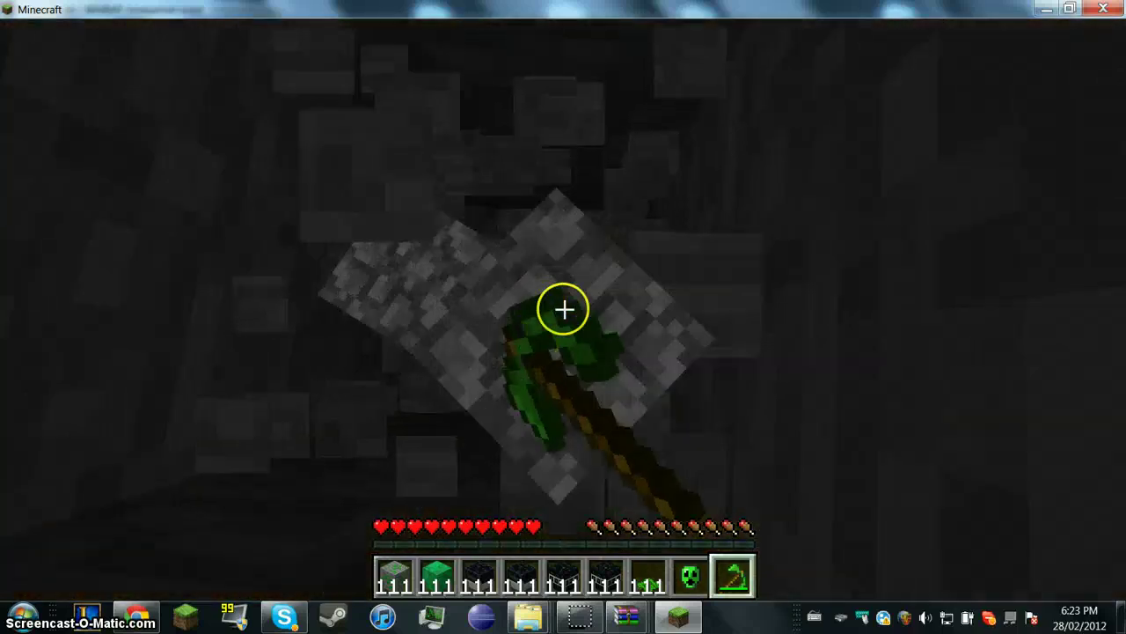